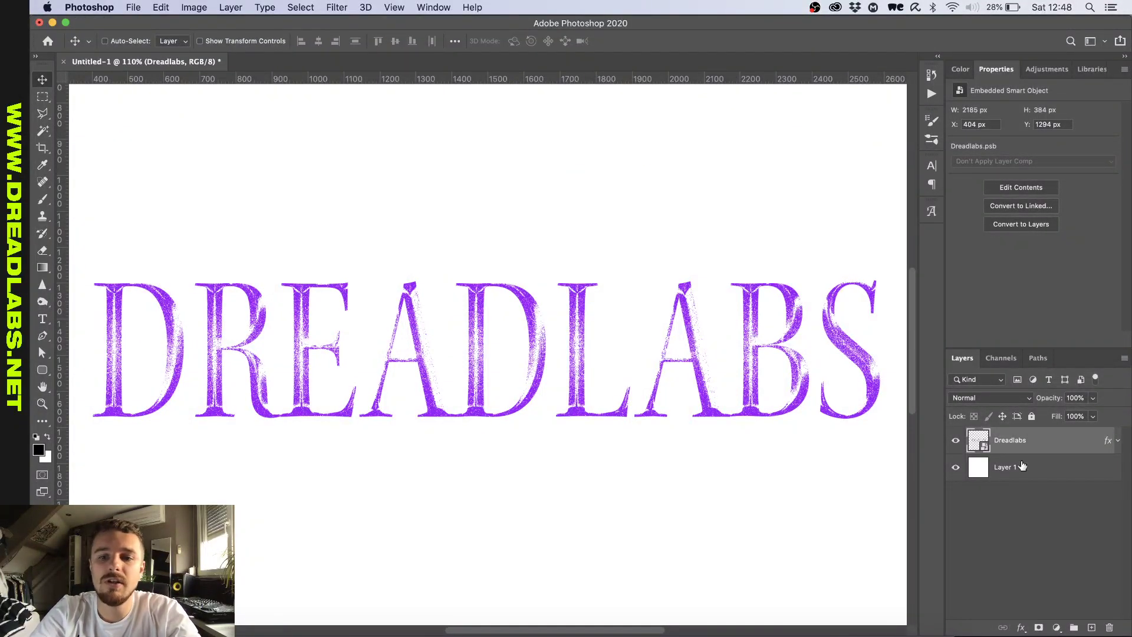
Delete the old Dreadlabs layer and type DREADLABS as a new text layer on the canvas.
key(Delete)
key(t)
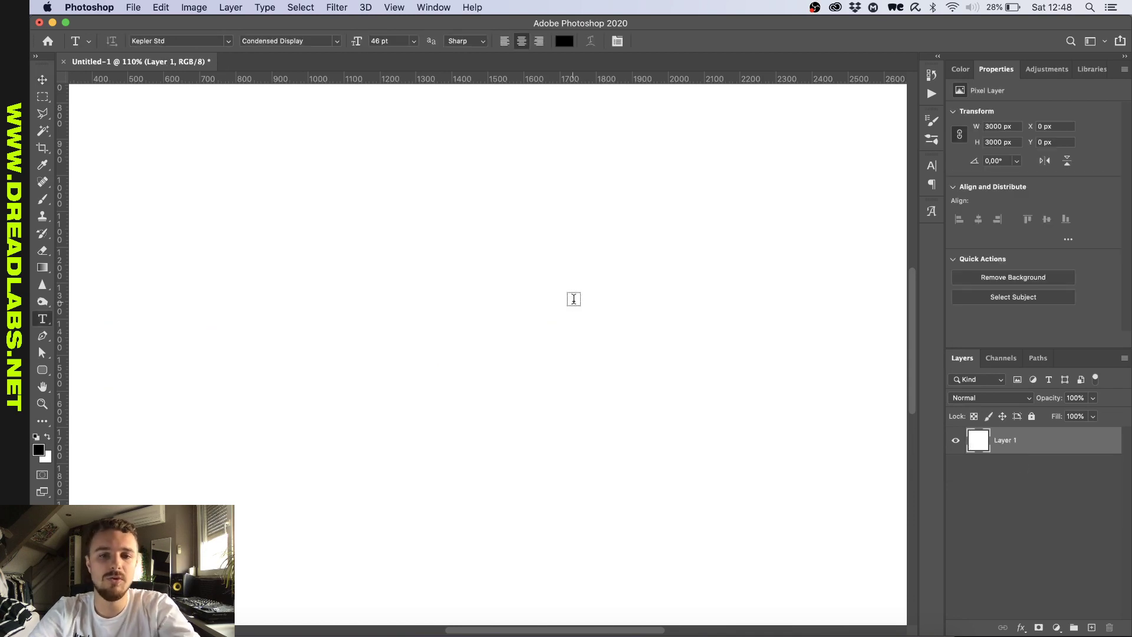
key(super+minus)
click(480, 287)
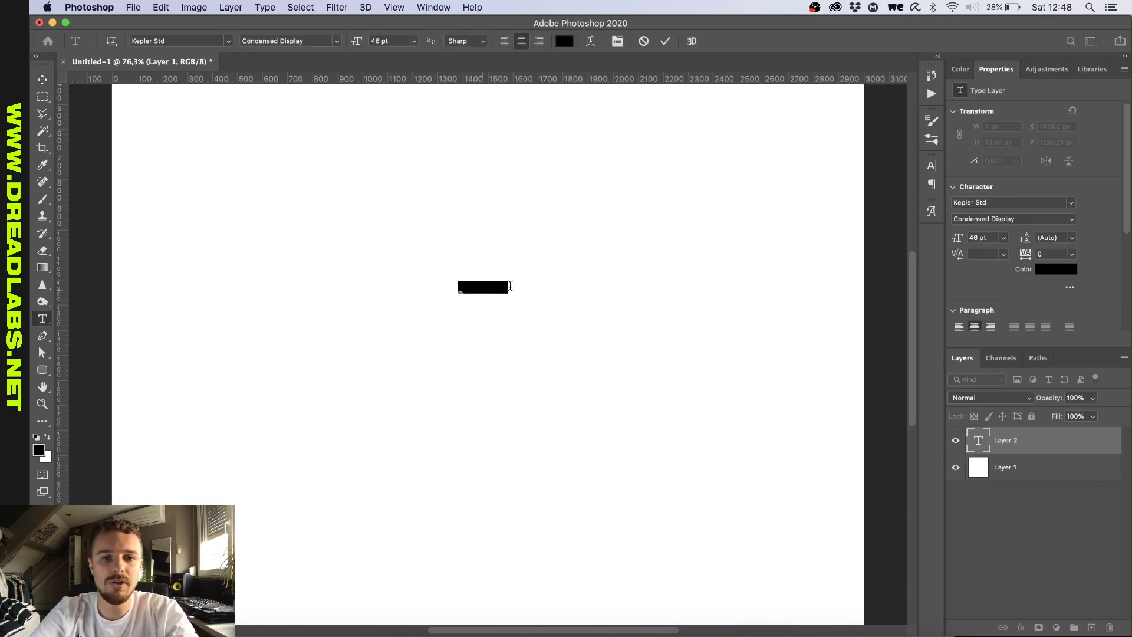
text(DREADLABS)
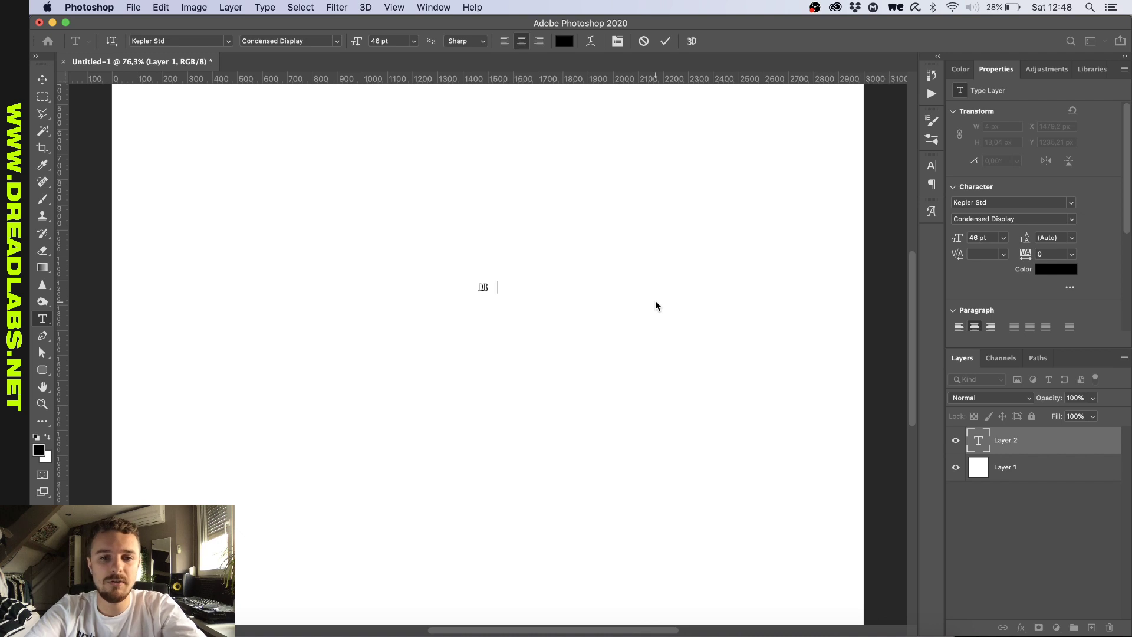
Scale the DREADLABS text up to about 656 pt so it spans the canvas.
key(super+t)
drag(505, 287, 733, 286)
key(Return)
key(v)
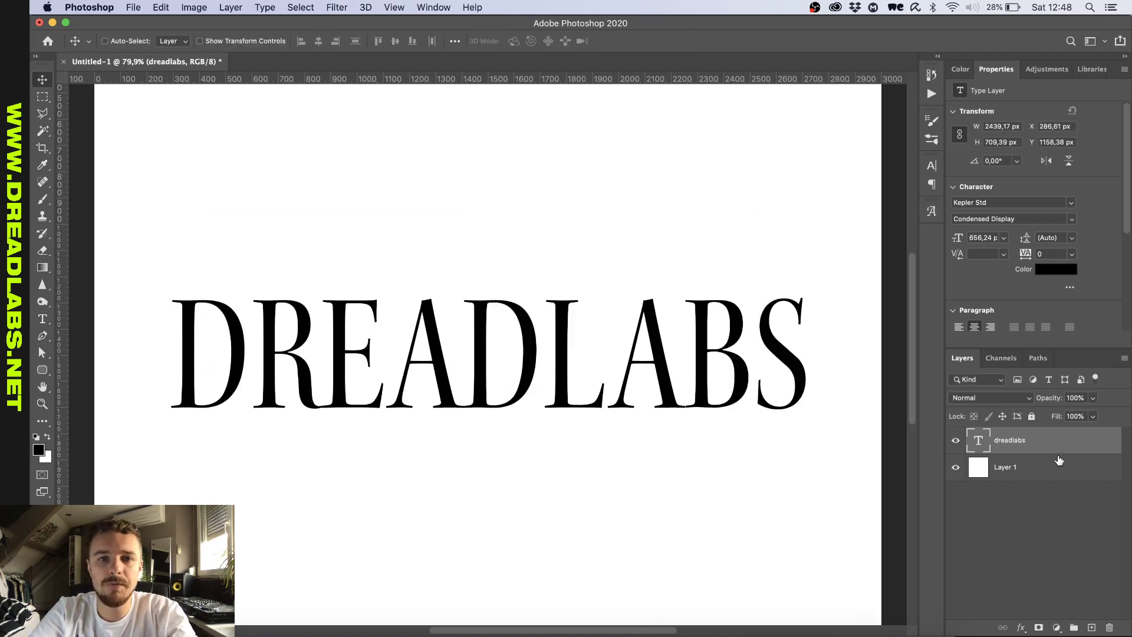
Add a default Gradient Overlay using the black-to-white Foreground to Background preset.
click(1020, 628)
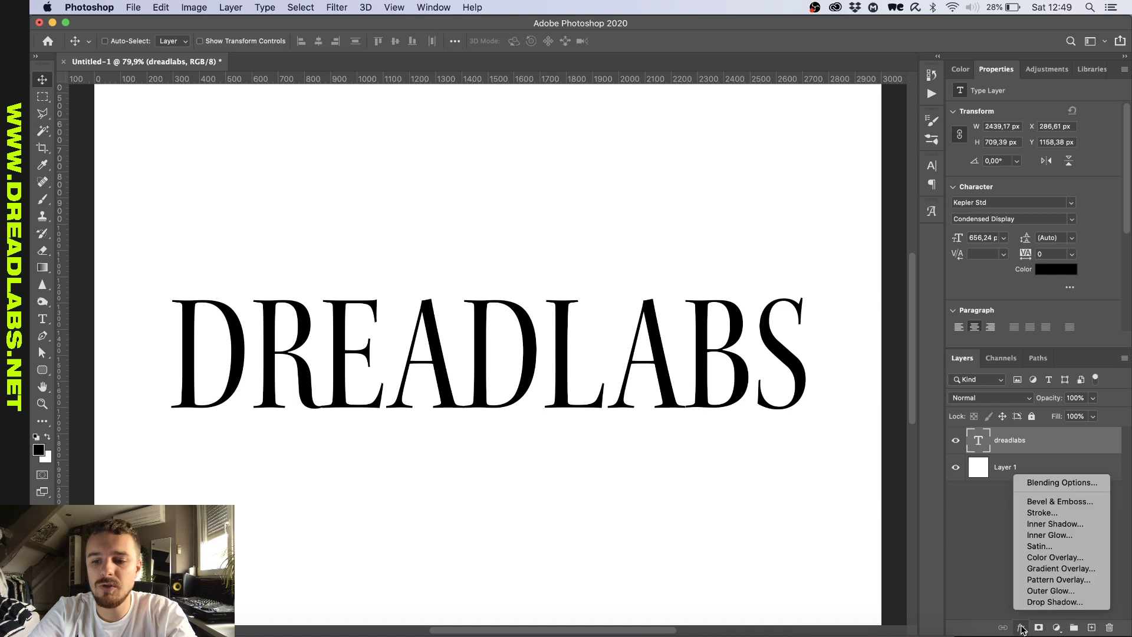
click(1055, 569)
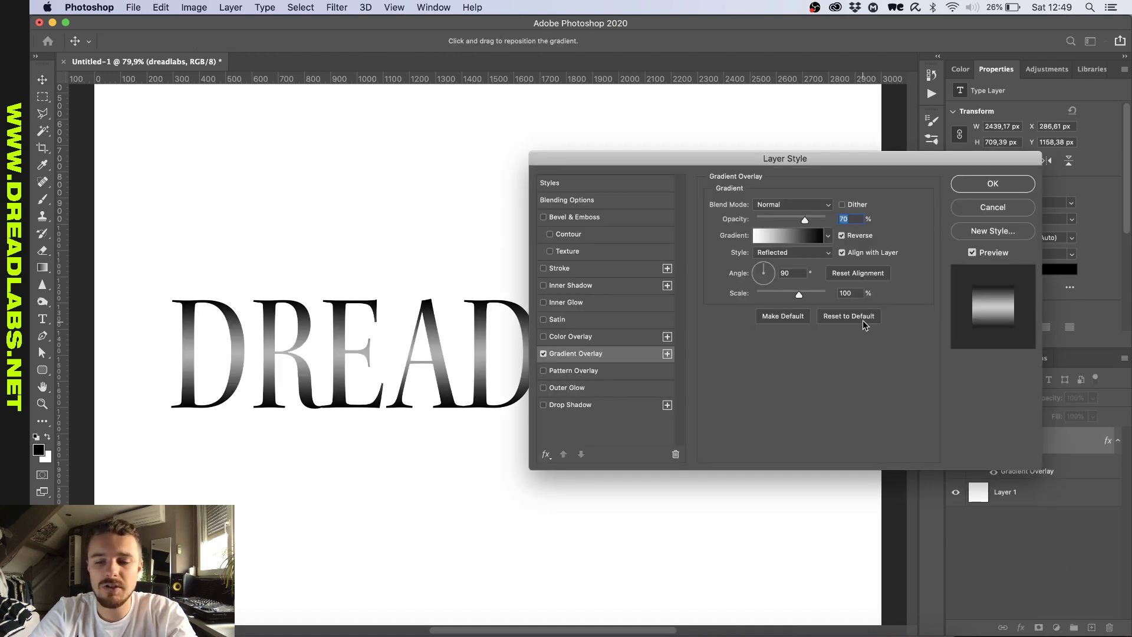
click(861, 318)
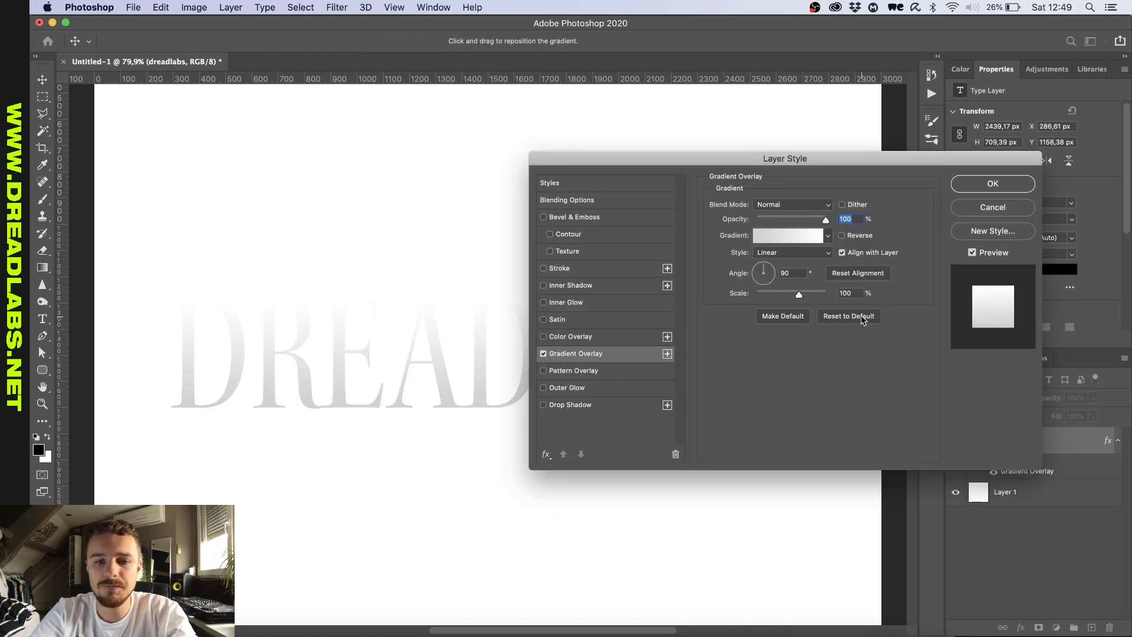
click(797, 236)
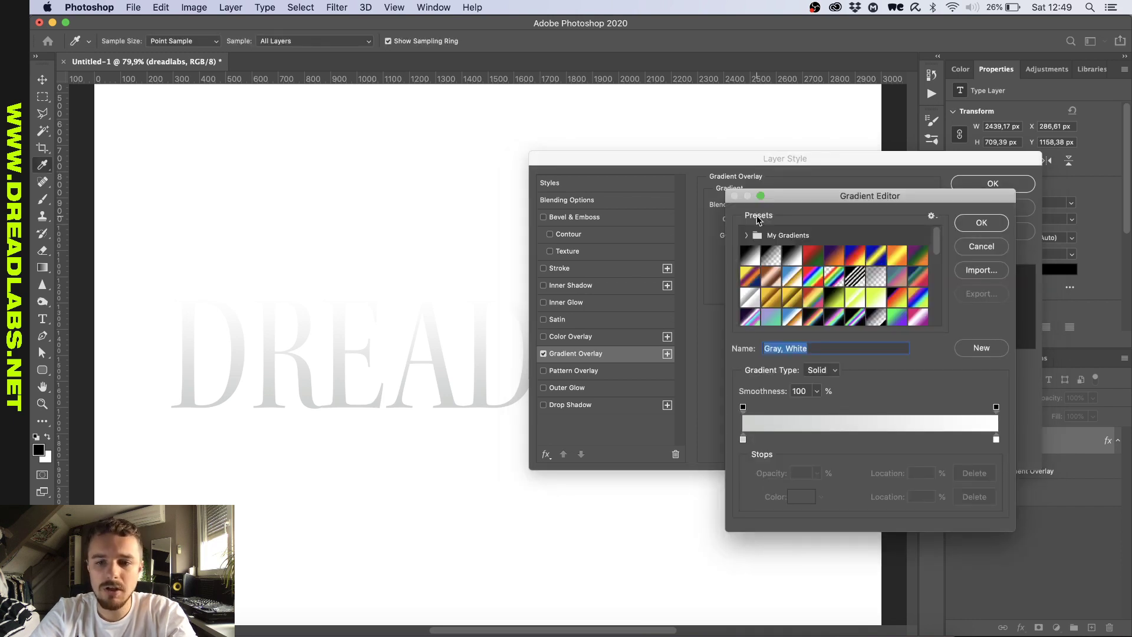
click(744, 257)
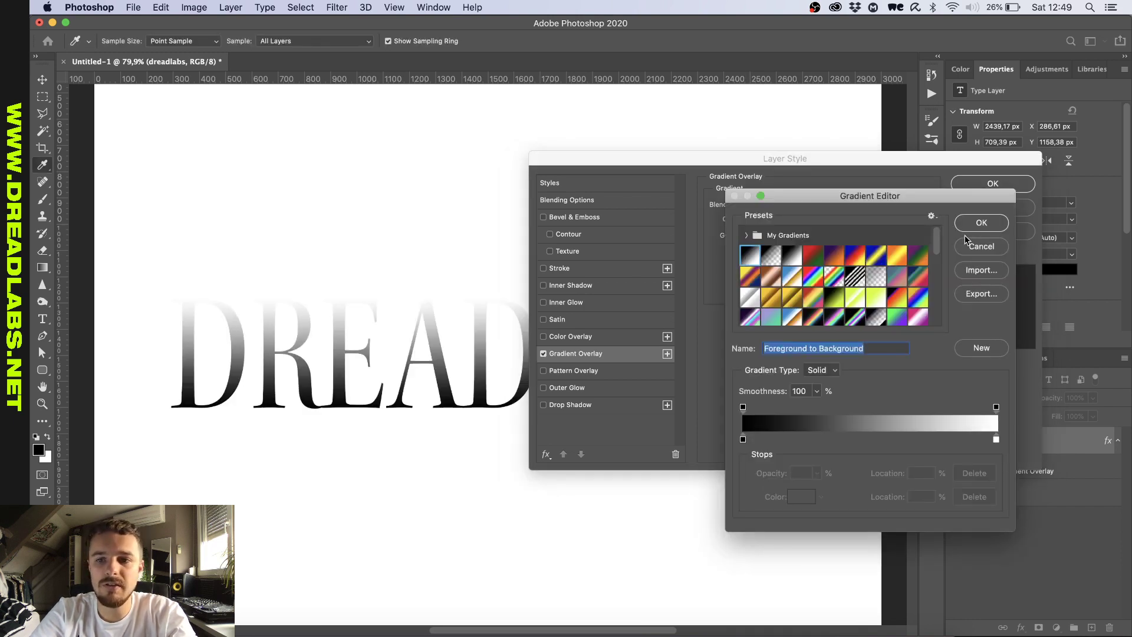
click(976, 226)
Make the gradient Reflected and reversed, at 116% scale and 78% opacity.
click(816, 253)
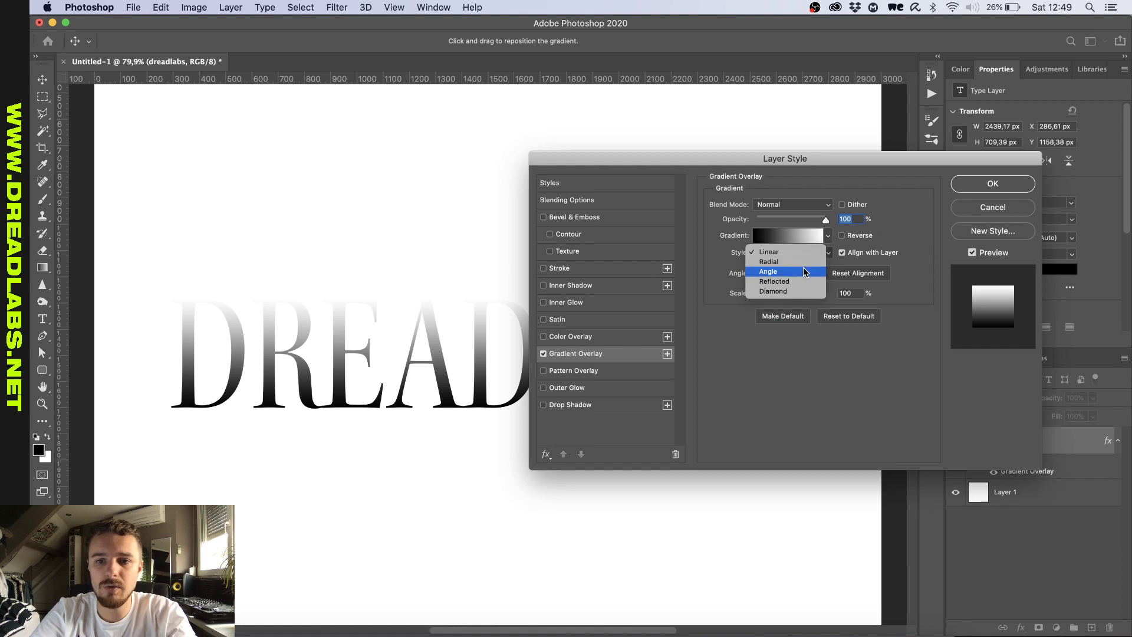
click(797, 284)
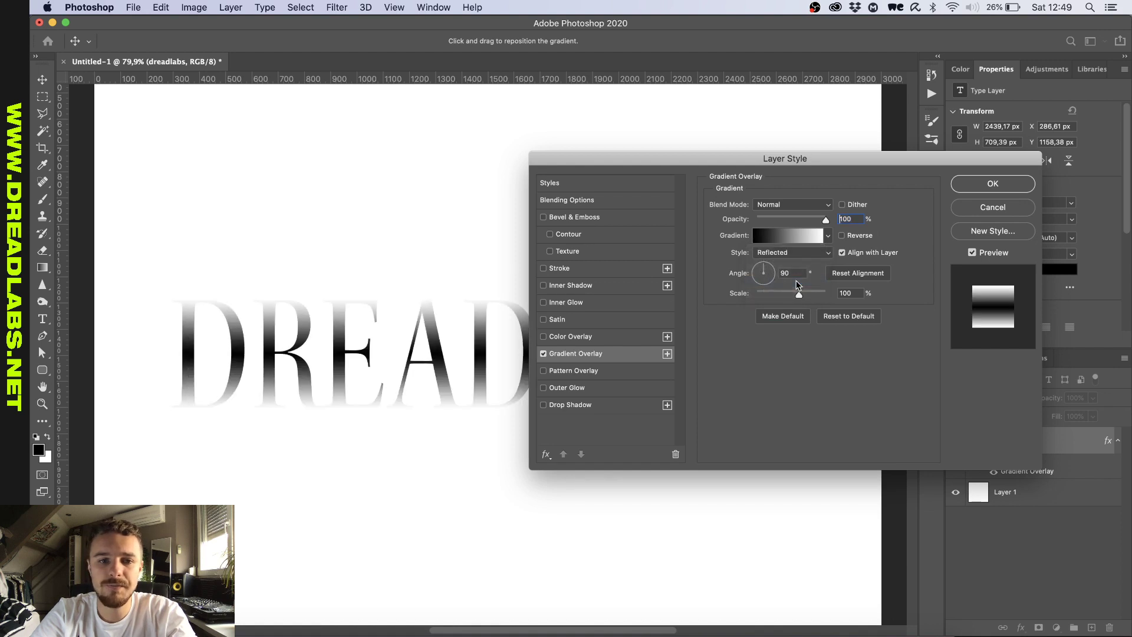
click(842, 236)
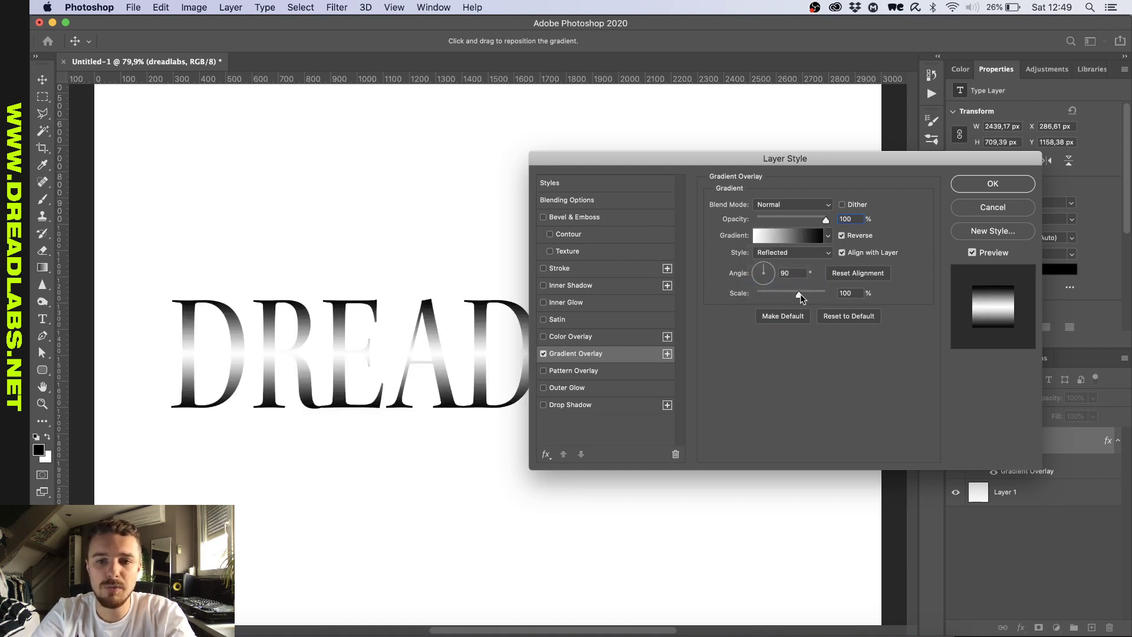
drag(800, 294, 808, 294)
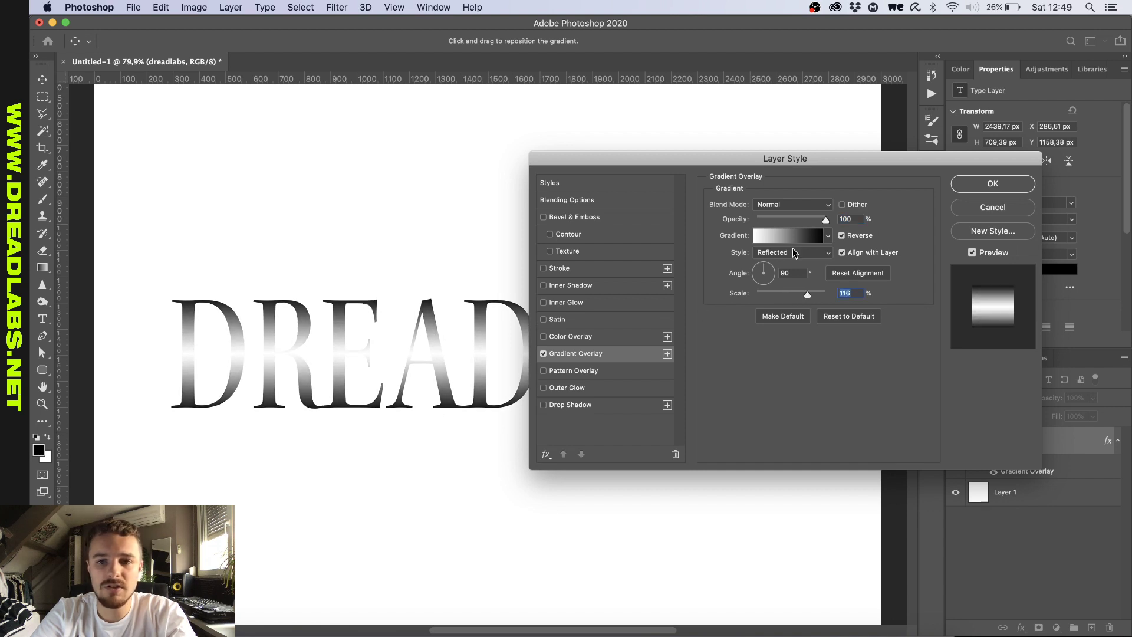
drag(825, 221, 809, 219)
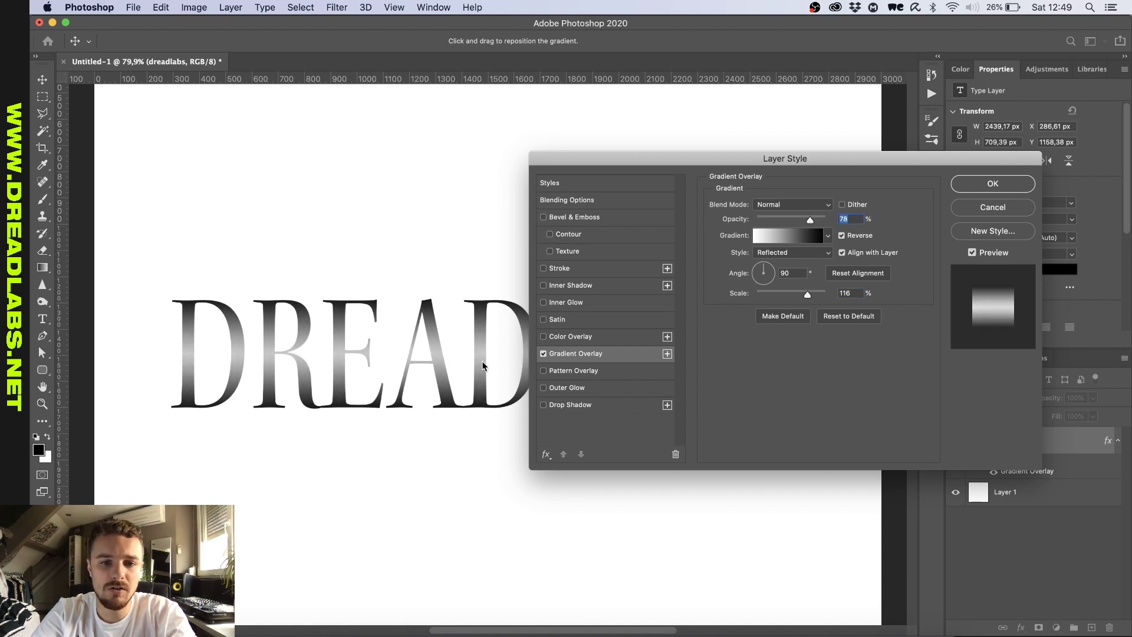
Enable Bevel & Emboss reset to defaults, with Depth 1000% and Size 23 px.
click(543, 217)
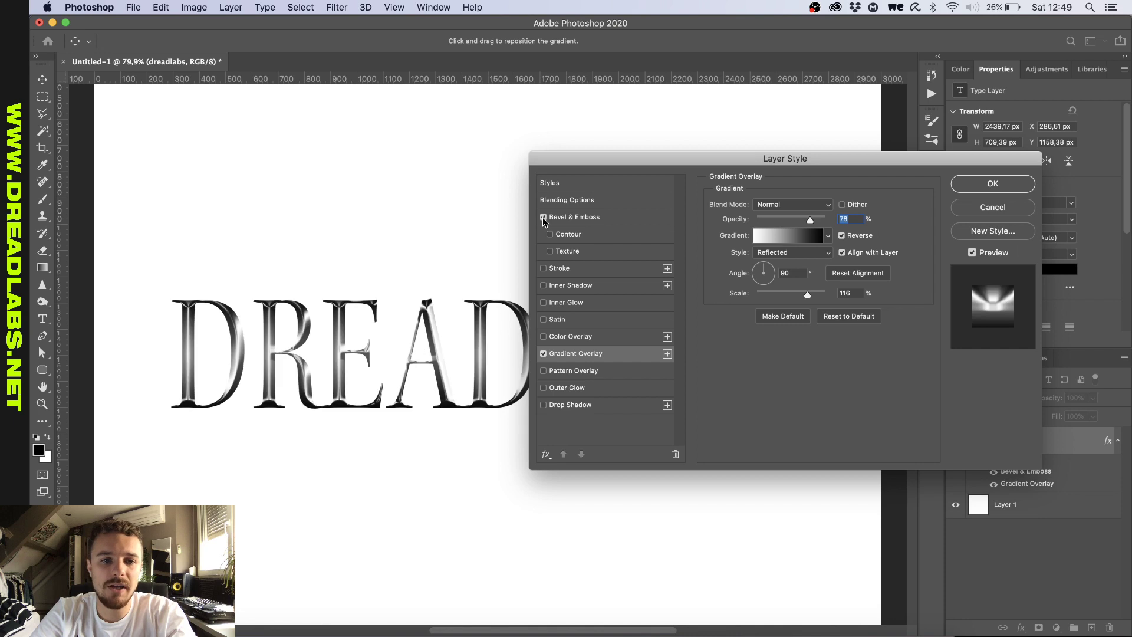
click(573, 217)
click(856, 449)
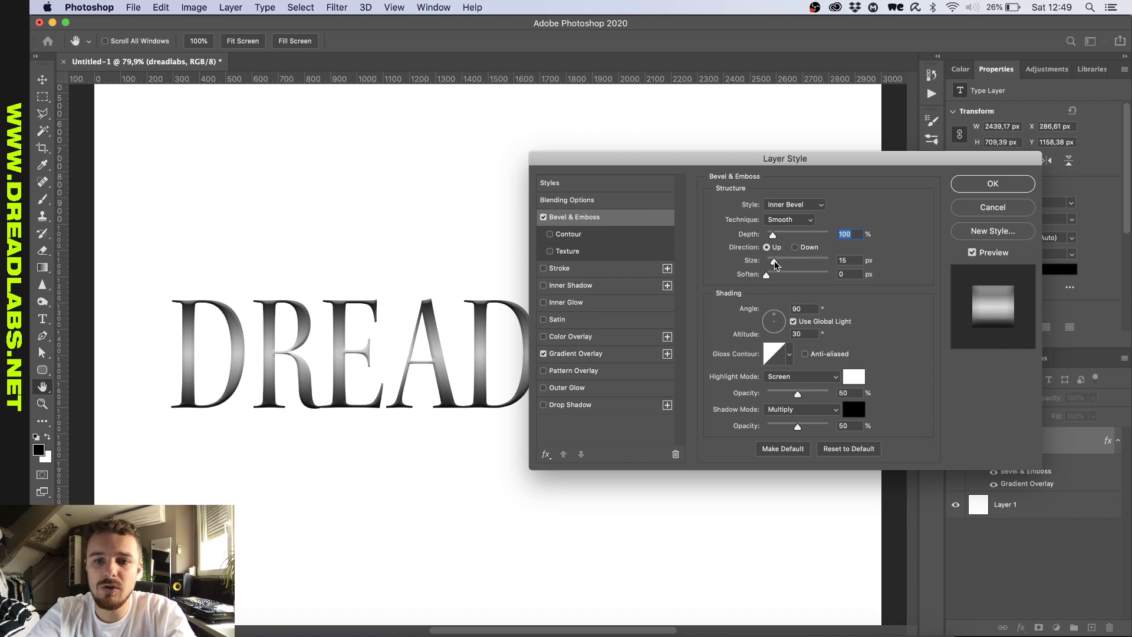
drag(773, 239, 810, 240)
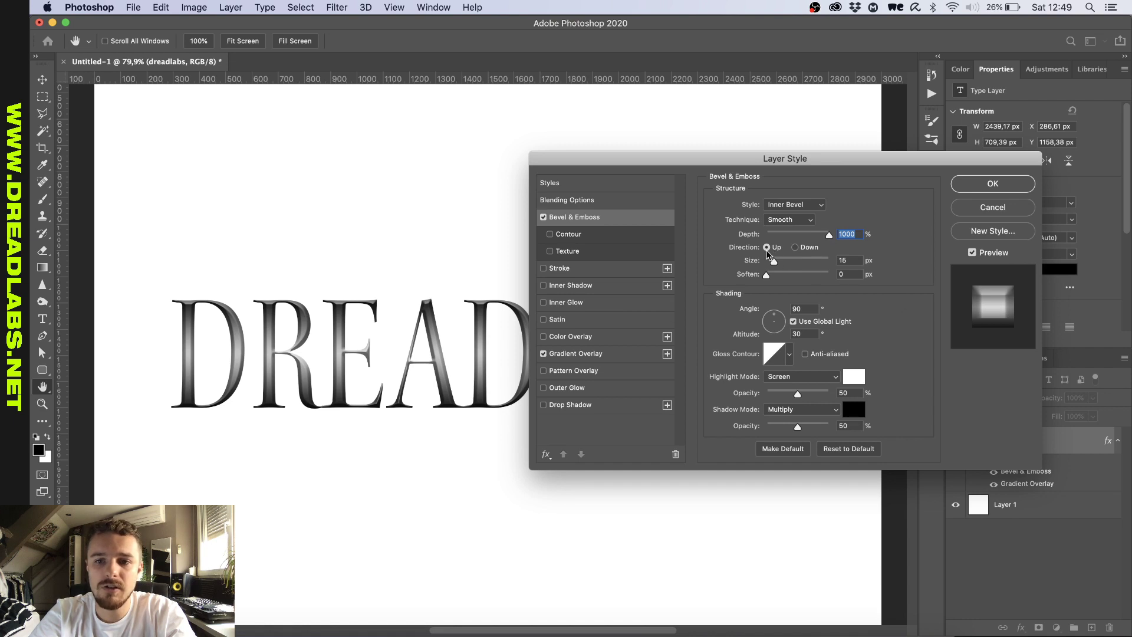
drag(774, 260, 778, 260)
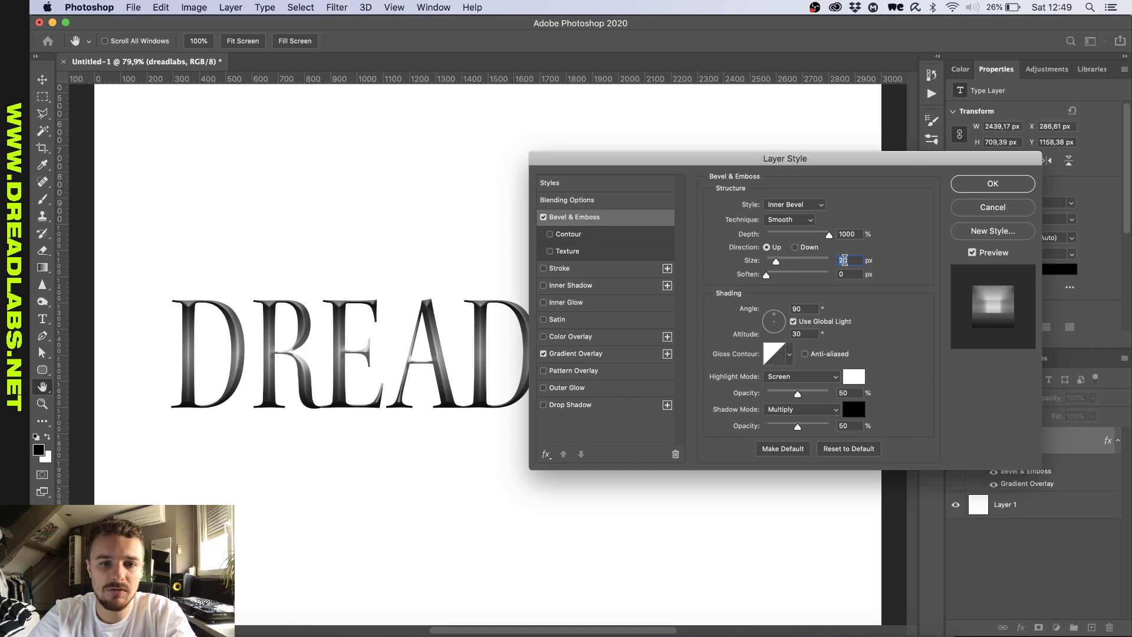
key(Down)
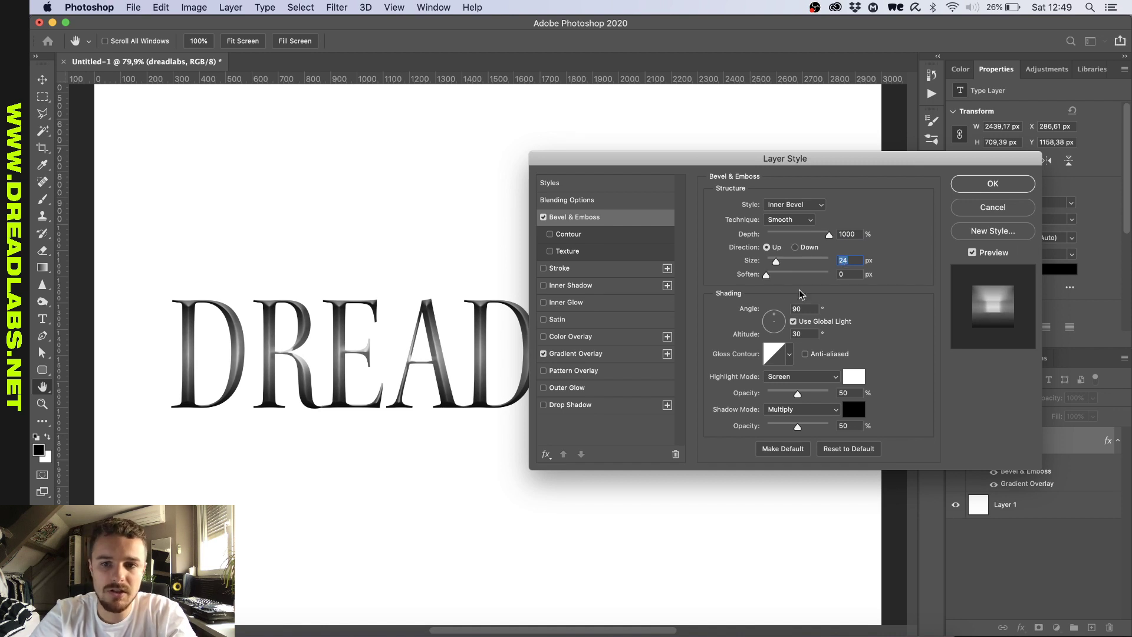
key(Down)
key(Down)
key(Down)
key(Down)
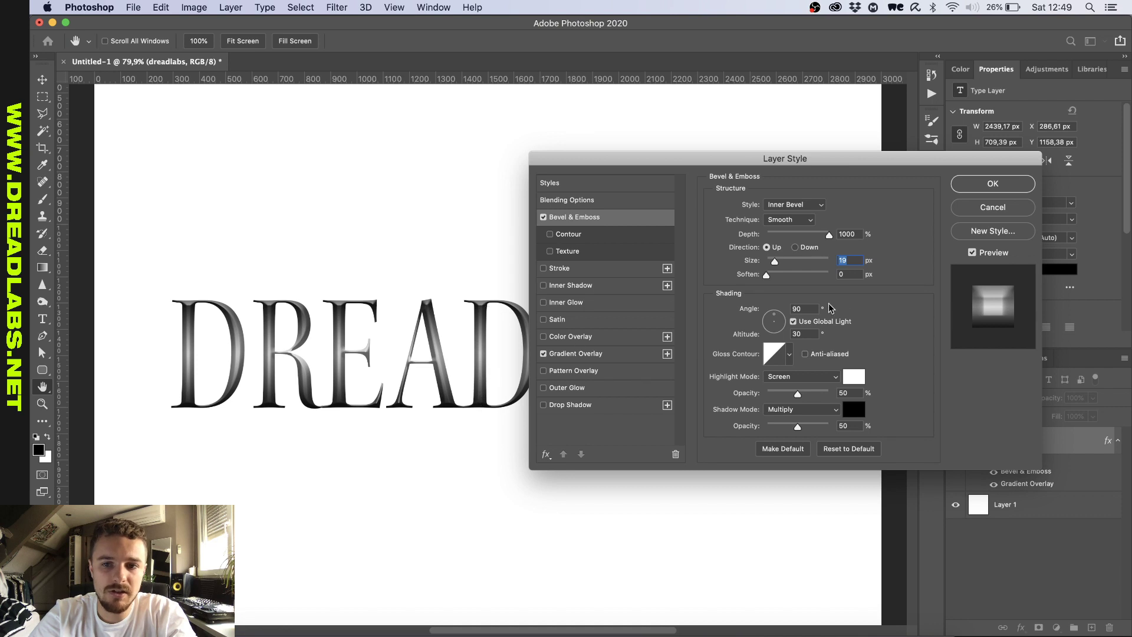
key(Up)
key(Up)
key(Up)
key(Up)
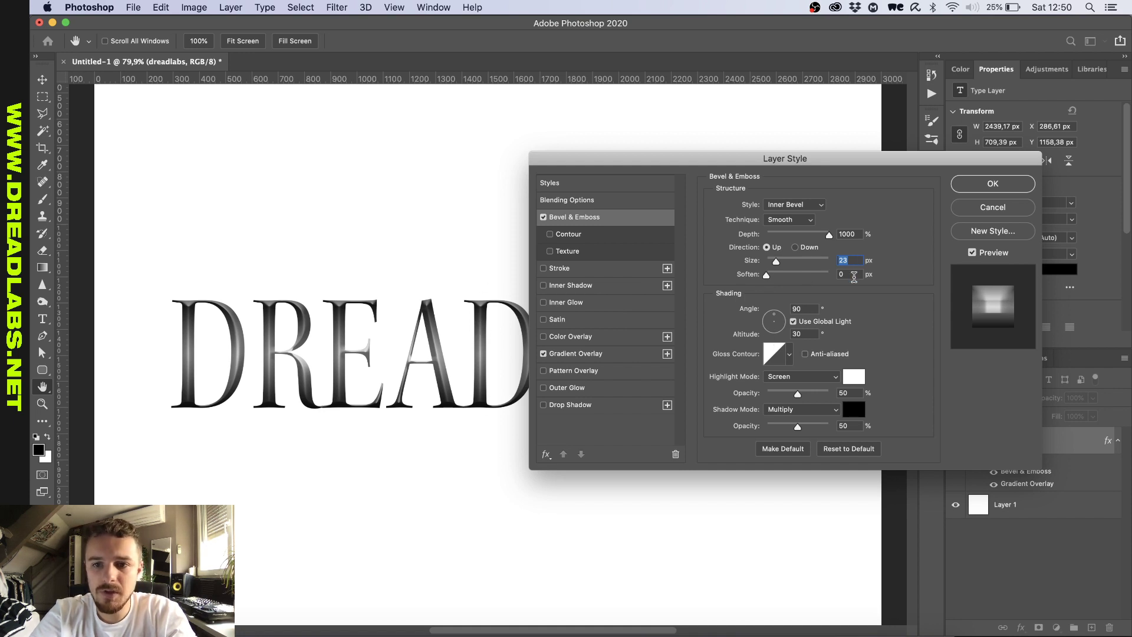
Choose the Cone gloss contour for the bevel.
click(790, 356)
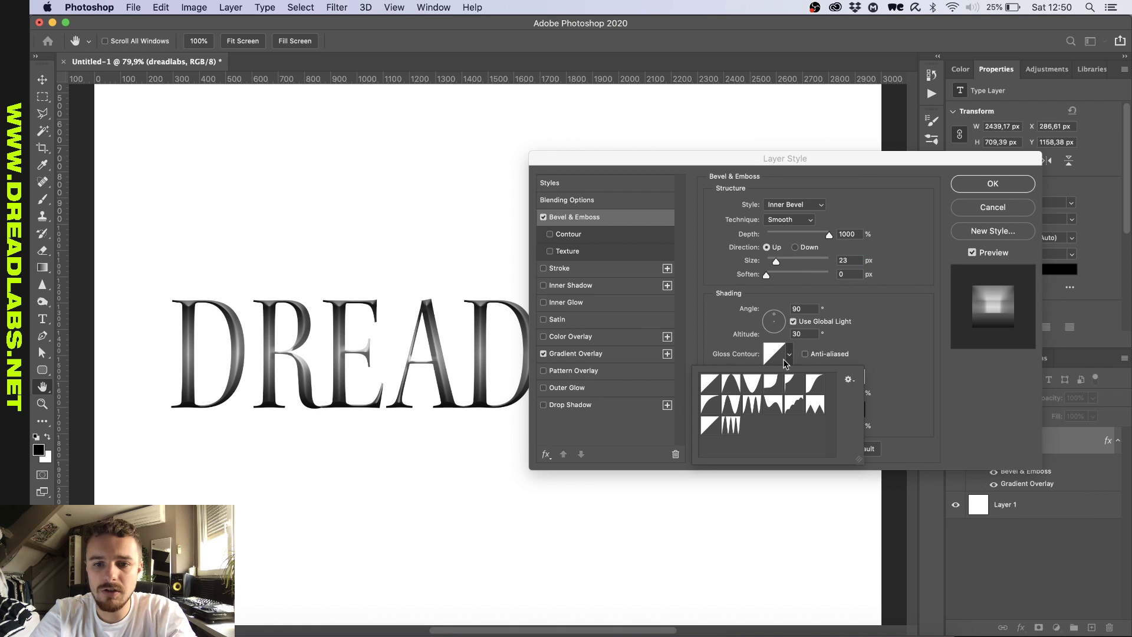
click(731, 404)
click(872, 309)
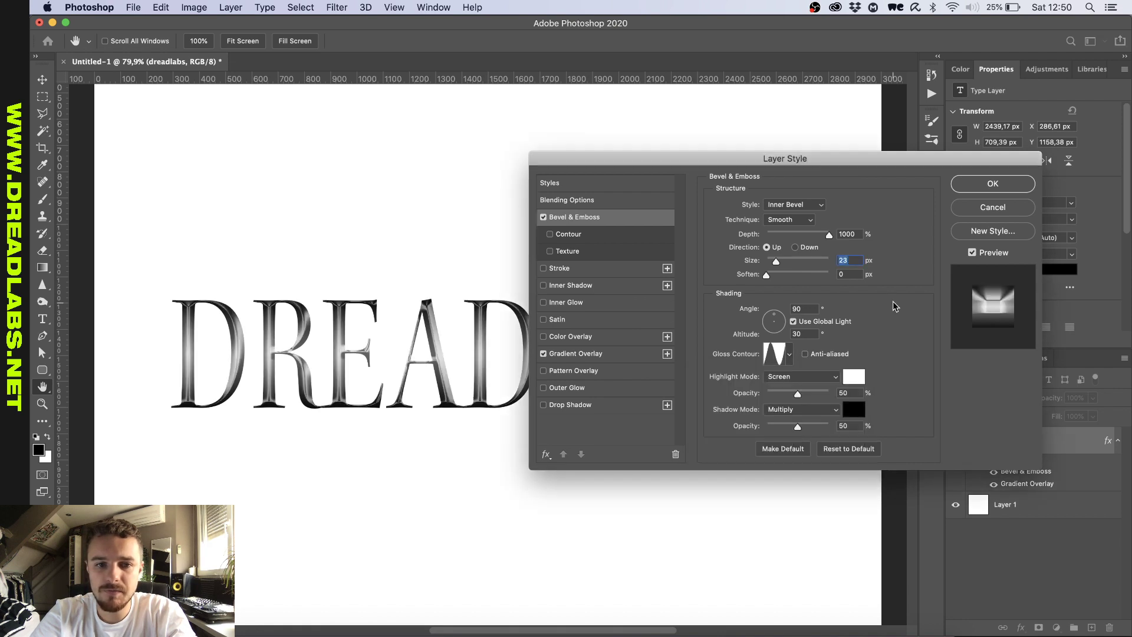
Set Highlight Opacity 100%, Shadow Opacity 71%, Angle 90° and Soften 1 px.
drag(799, 392, 828, 392)
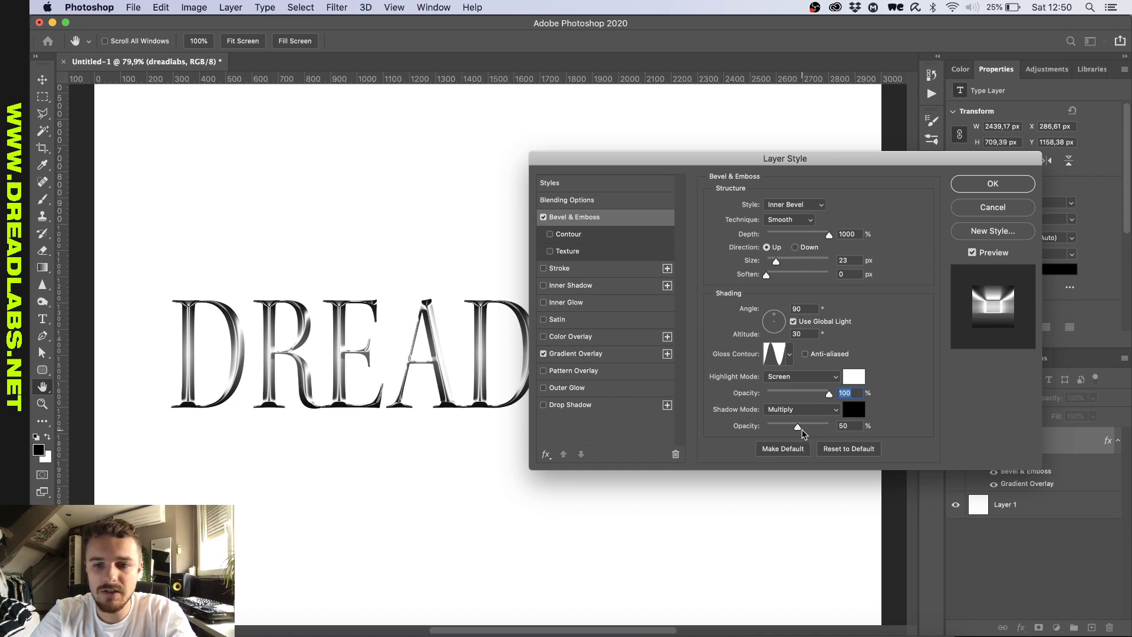
drag(798, 427, 812, 430)
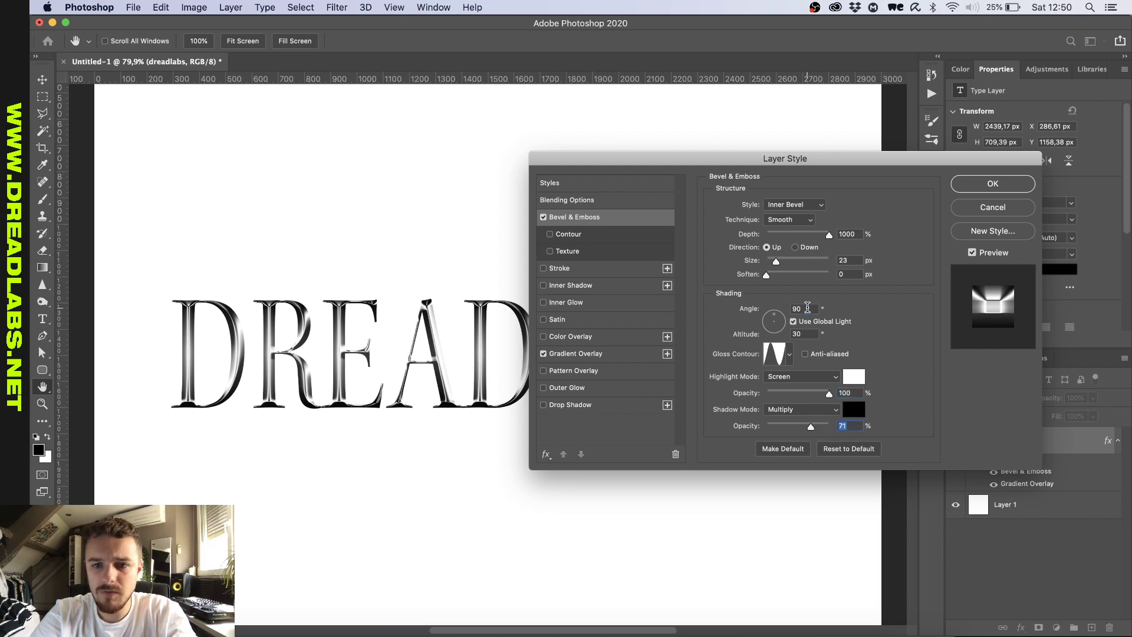
click(801, 309)
key(shift+Down)
key(shift+Up)
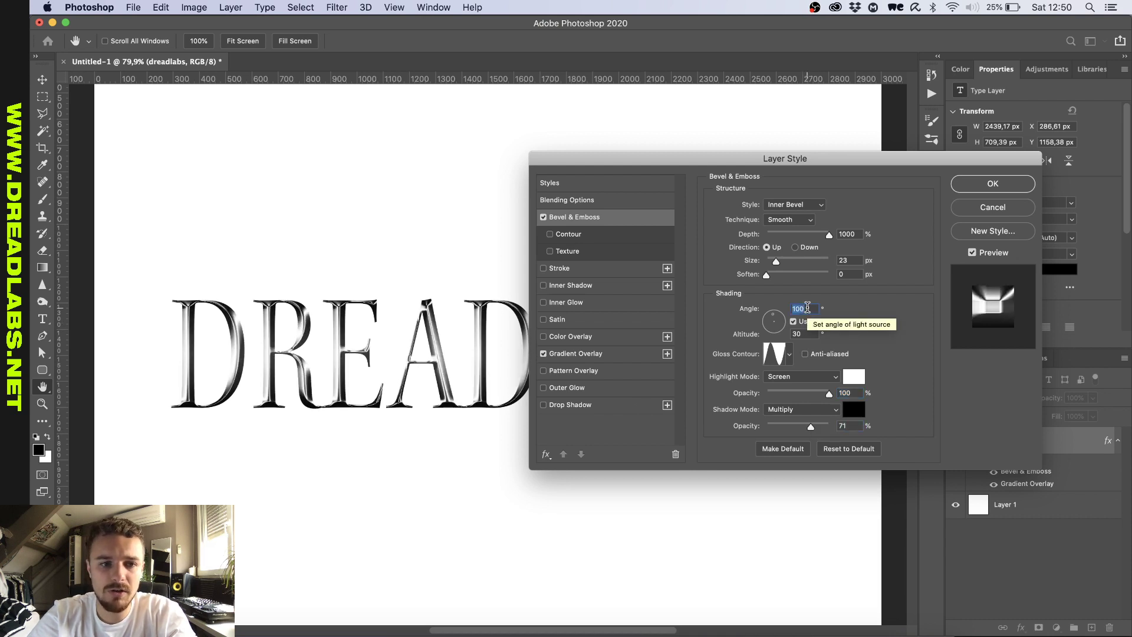
click(850, 273)
key(Up)
key(Up)
key(Up)
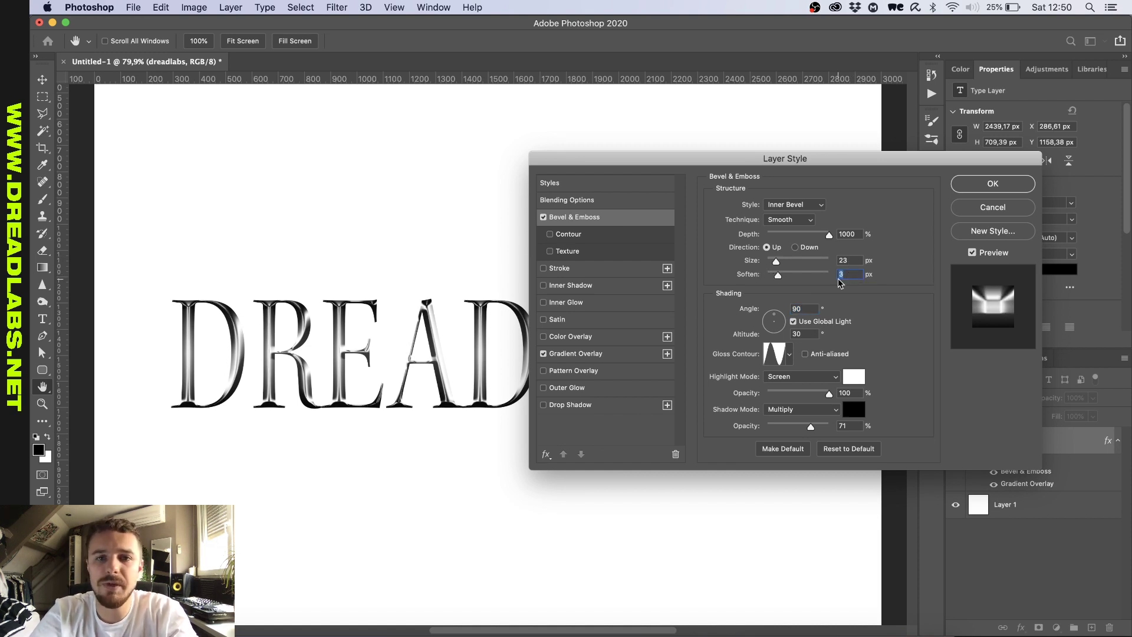
Apply the layer style and put the text layer in a group named 'Dreadlabs'.
click(991, 184)
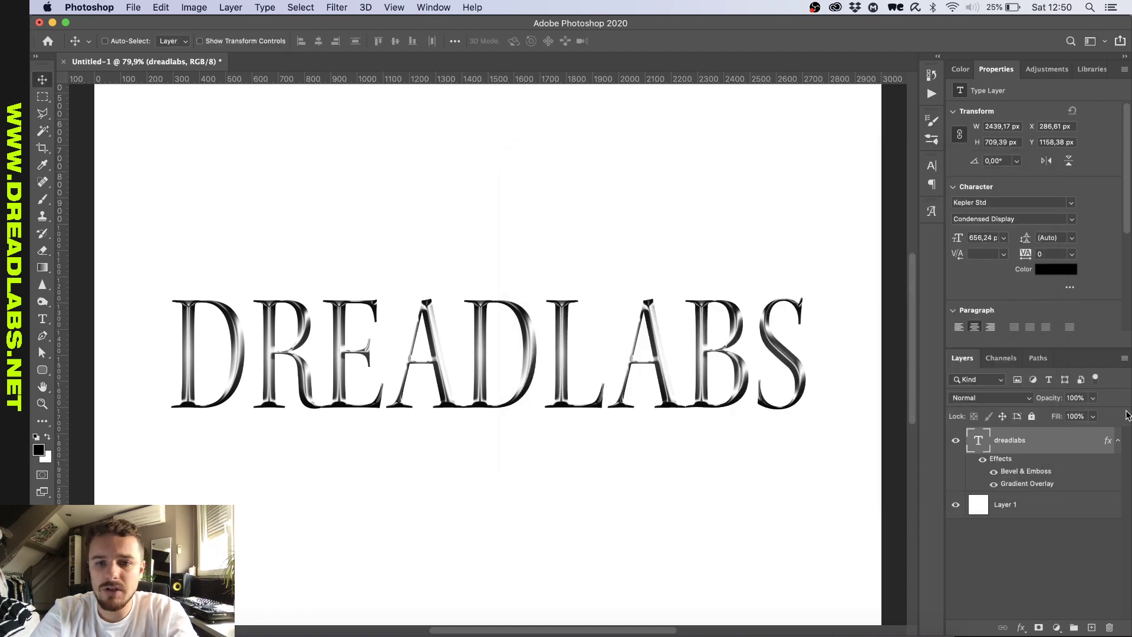
click(1118, 439)
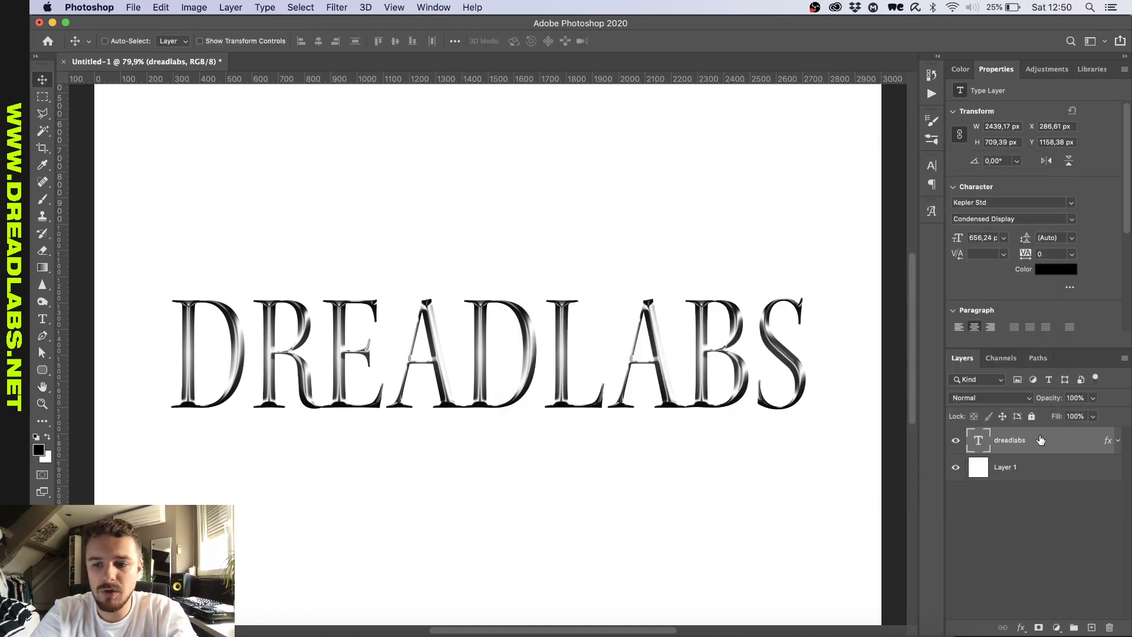
key(super+g)
double_click(1002, 434)
text(Dreadlabs)
key(Return)
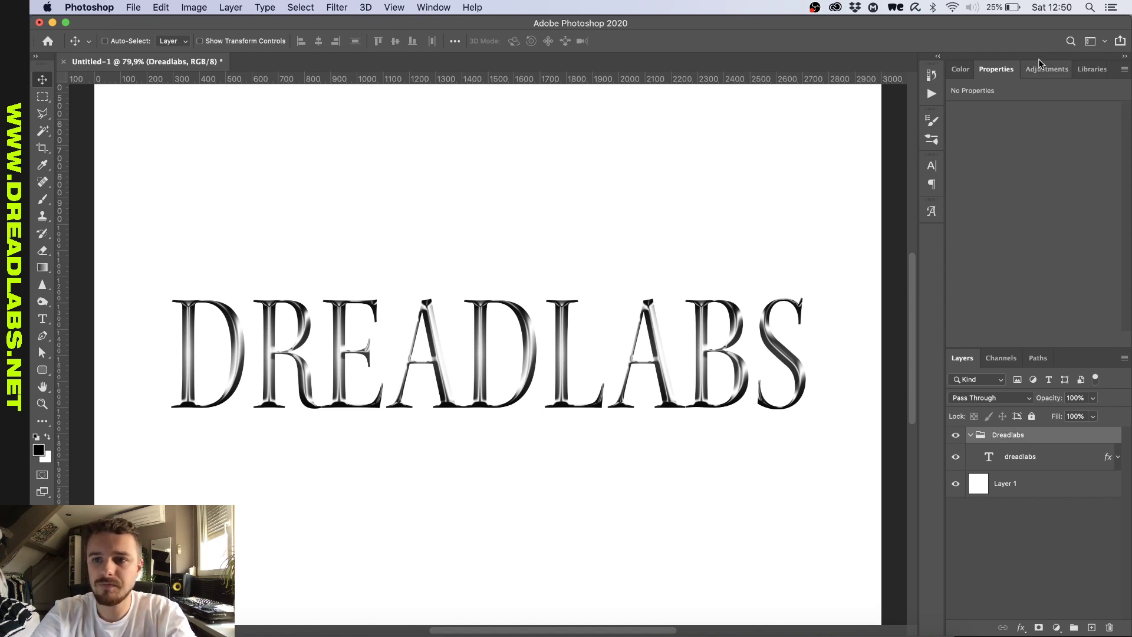
Add a Threshold adjustment at level 128 above the Dreadlabs group, then reselect the group.
click(1039, 69)
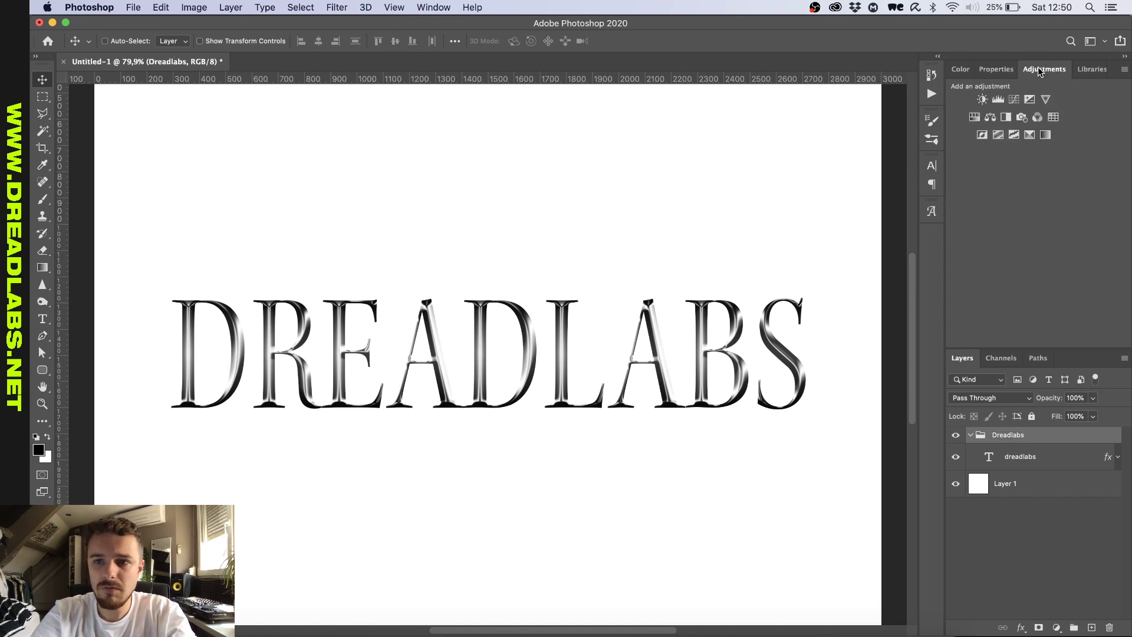
click(1014, 135)
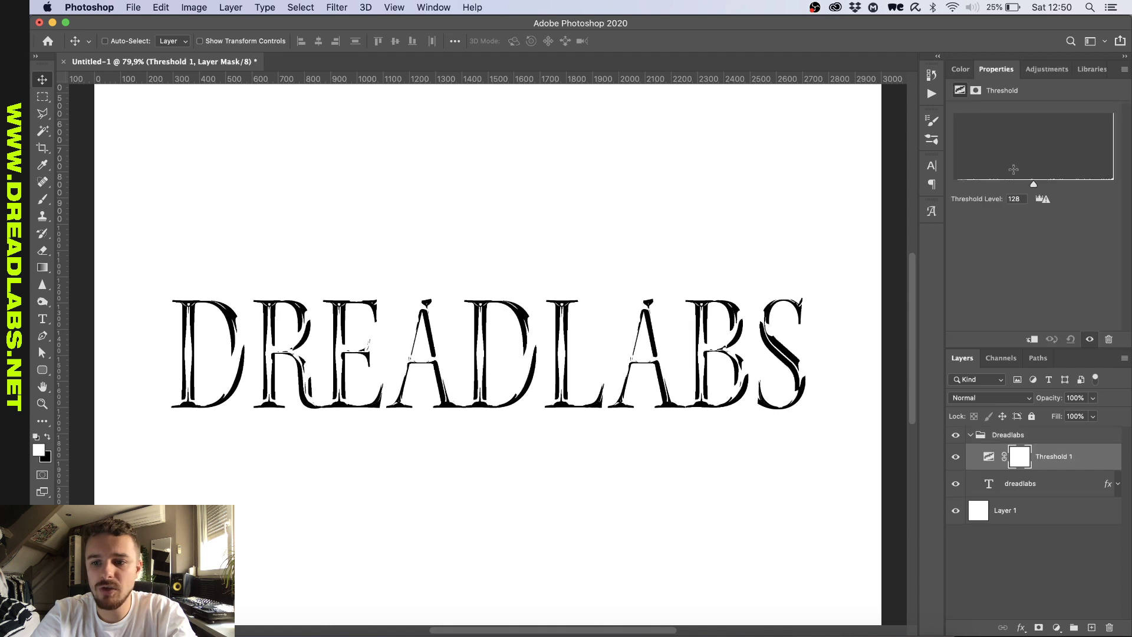
key(super+bracketright)
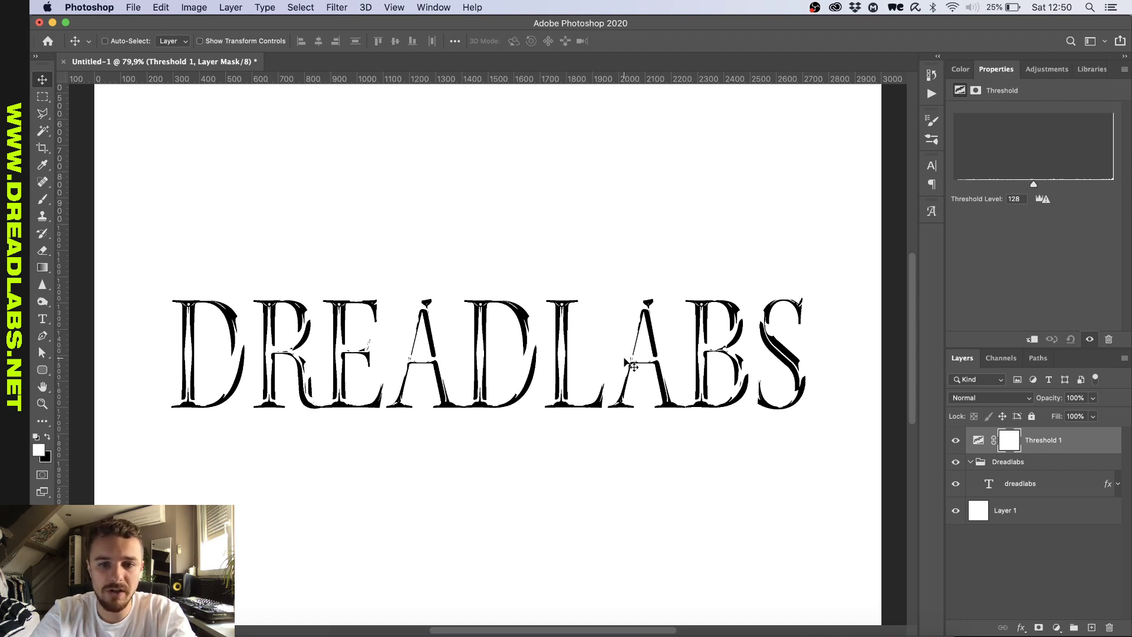
click(1046, 464)
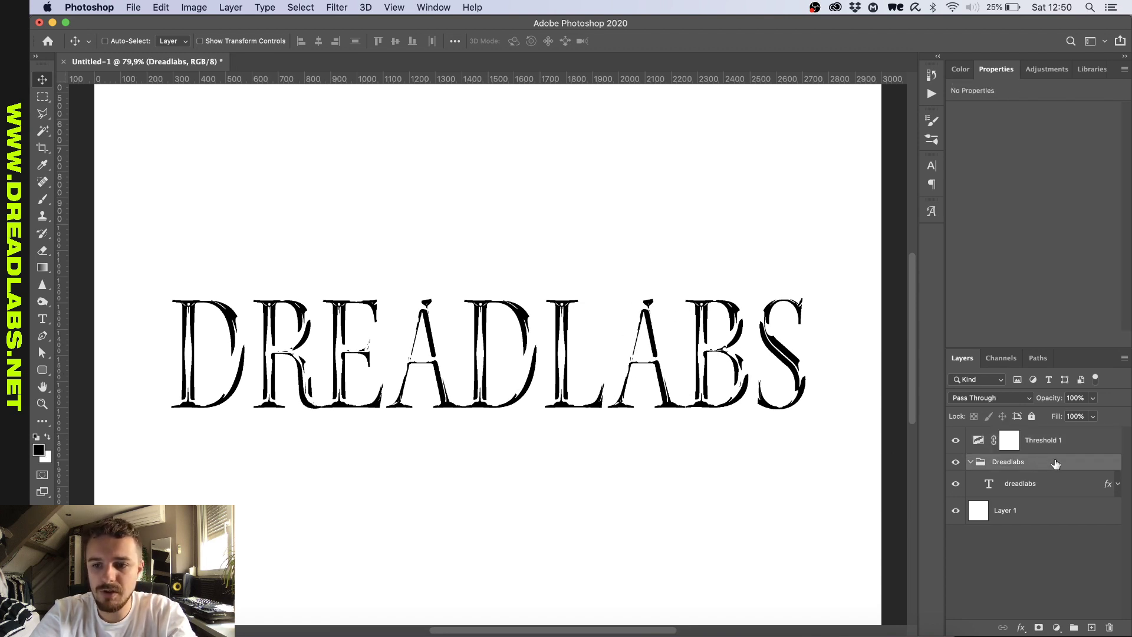
Convert the Dreadlabs group to a smart object and add 25% Gaussian monochromatic noise.
right_click(1055, 464)
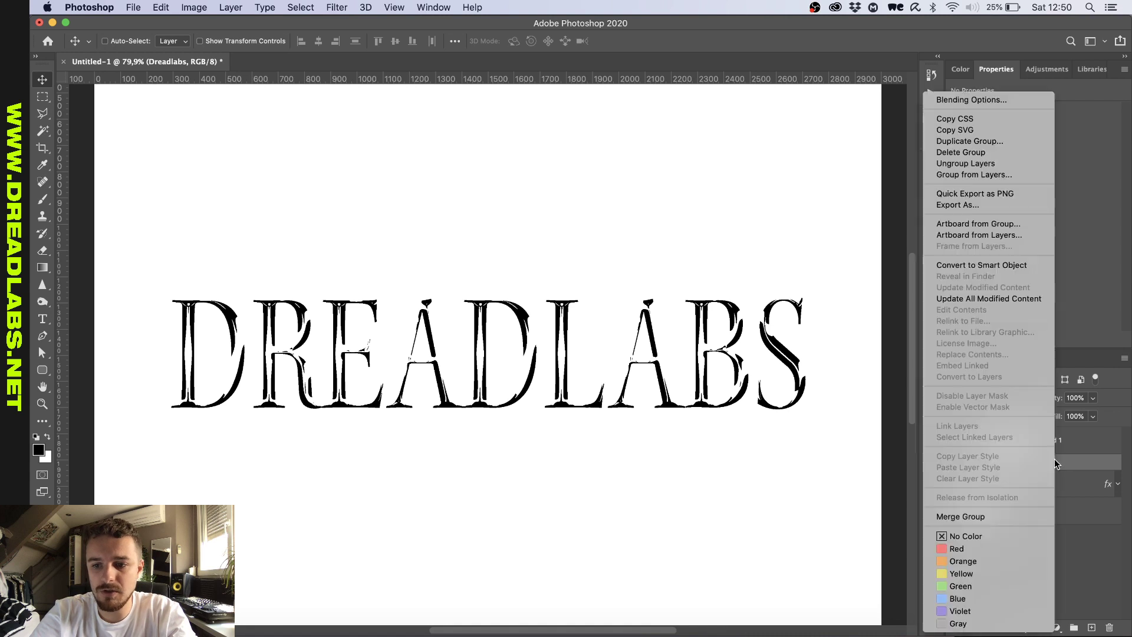
click(1022, 267)
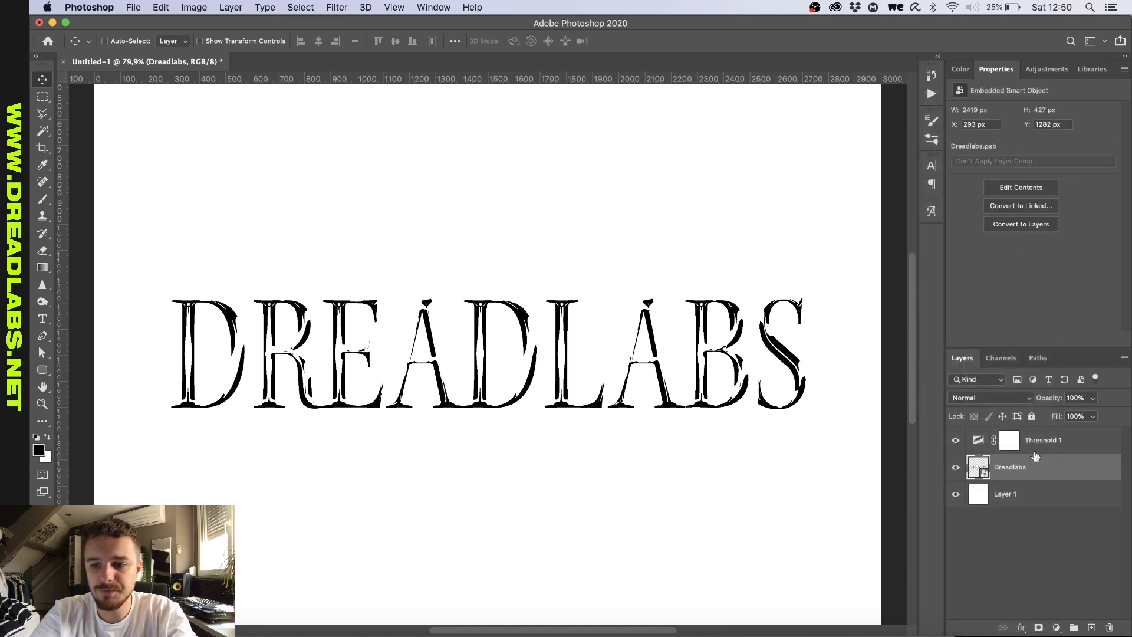
click(330, 9)
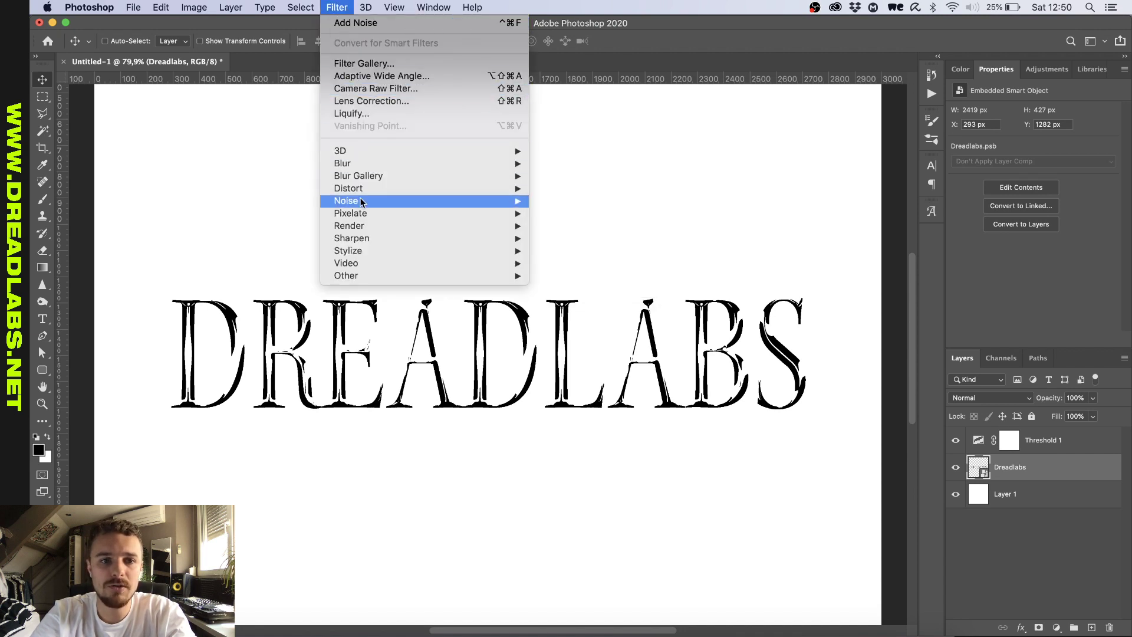
mouse_move(361, 201)
click(576, 200)
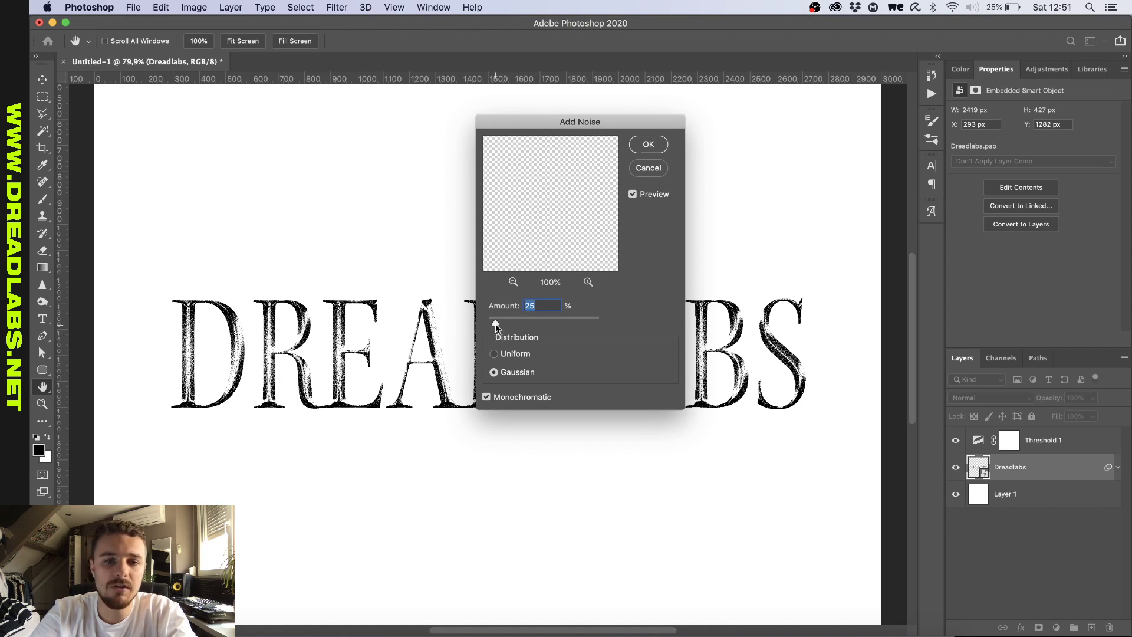
mouse_move(495, 324)
mouse_down()
mouse_move(532, 324)
mouse_move(509, 324)
mouse_up()
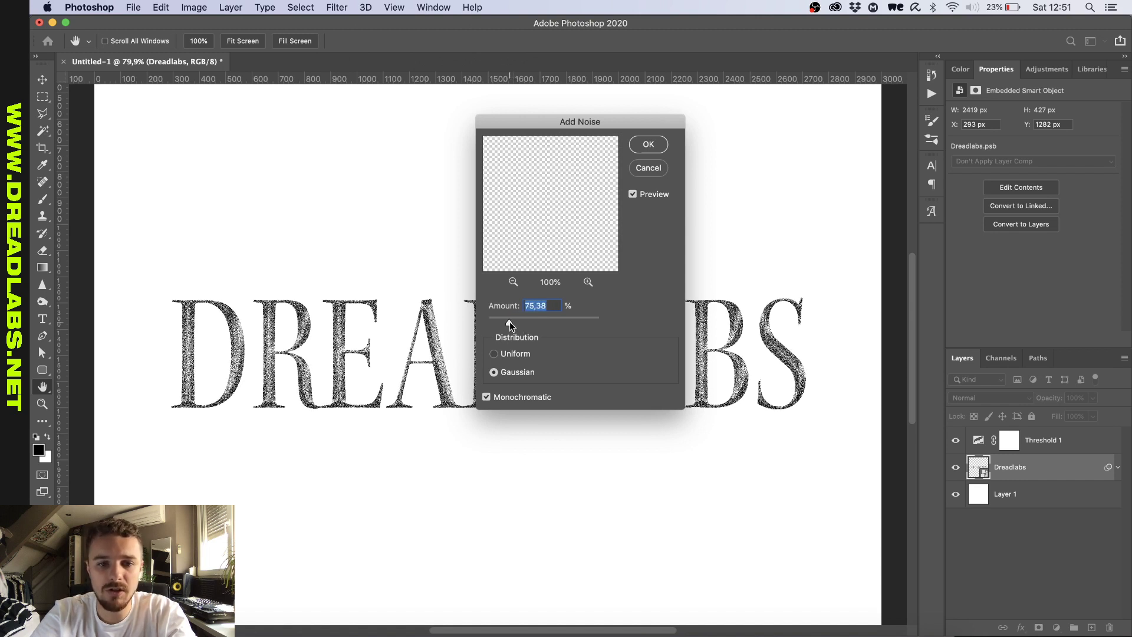
text(25)
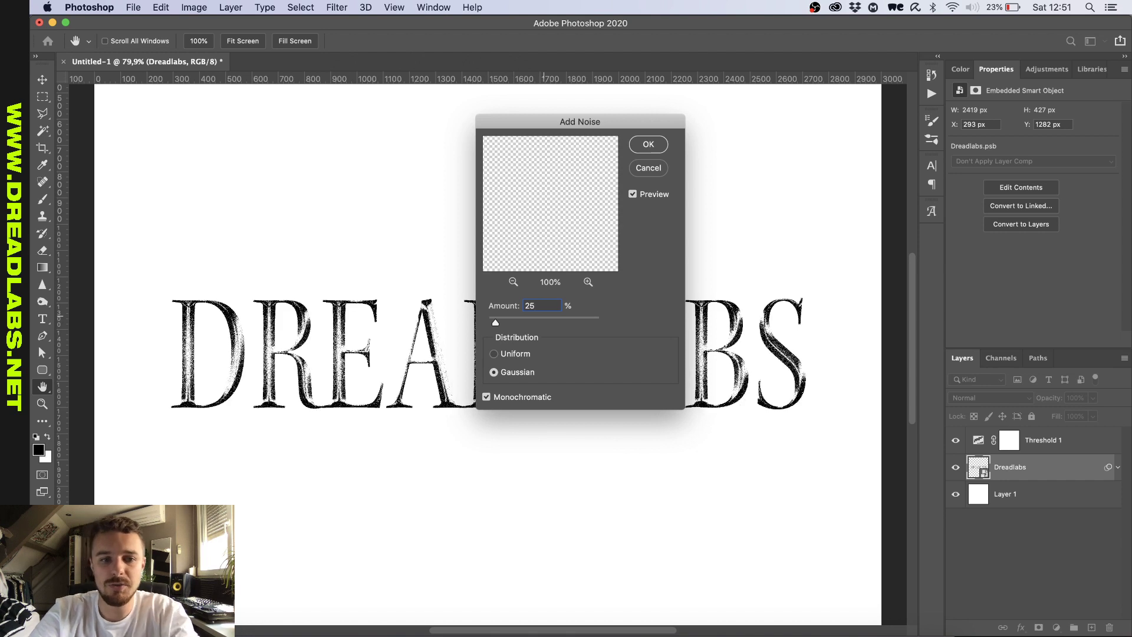
key(Return)
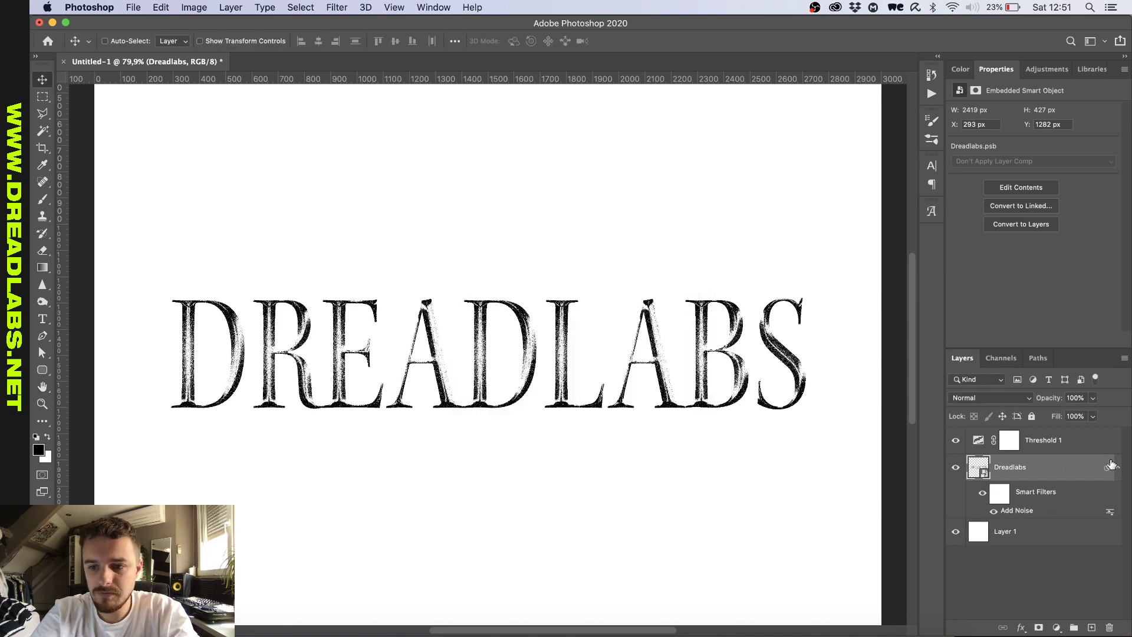
Group Threshold 1 with Dreadlabs into a new group named 'Dreadlabs'.
click(1113, 465)
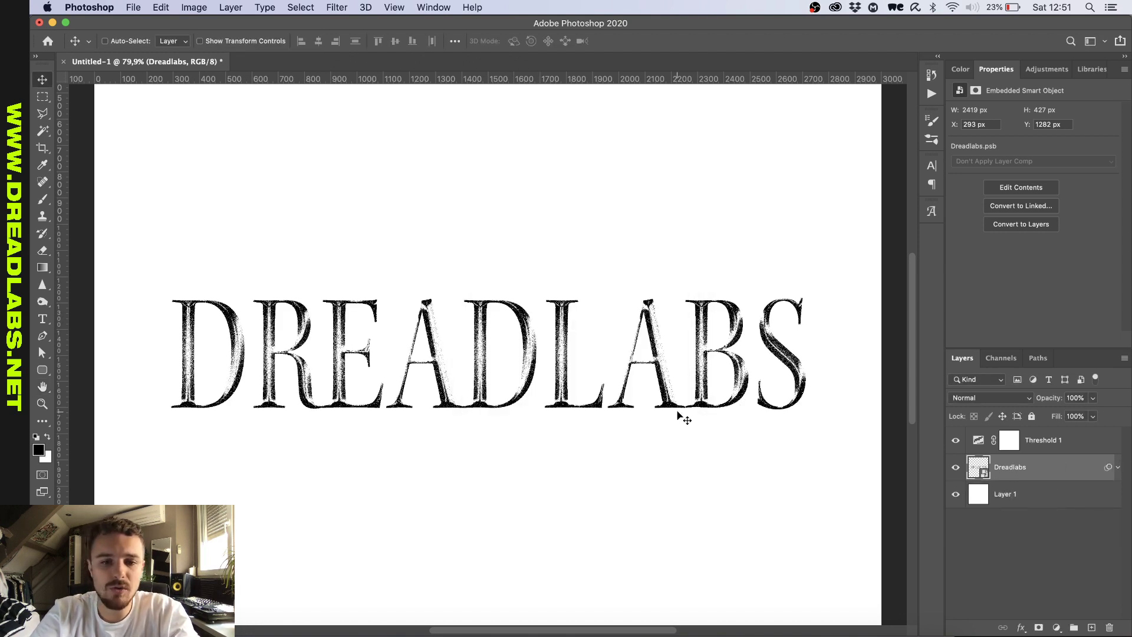
shift+click(1047, 447)
key(super+g)
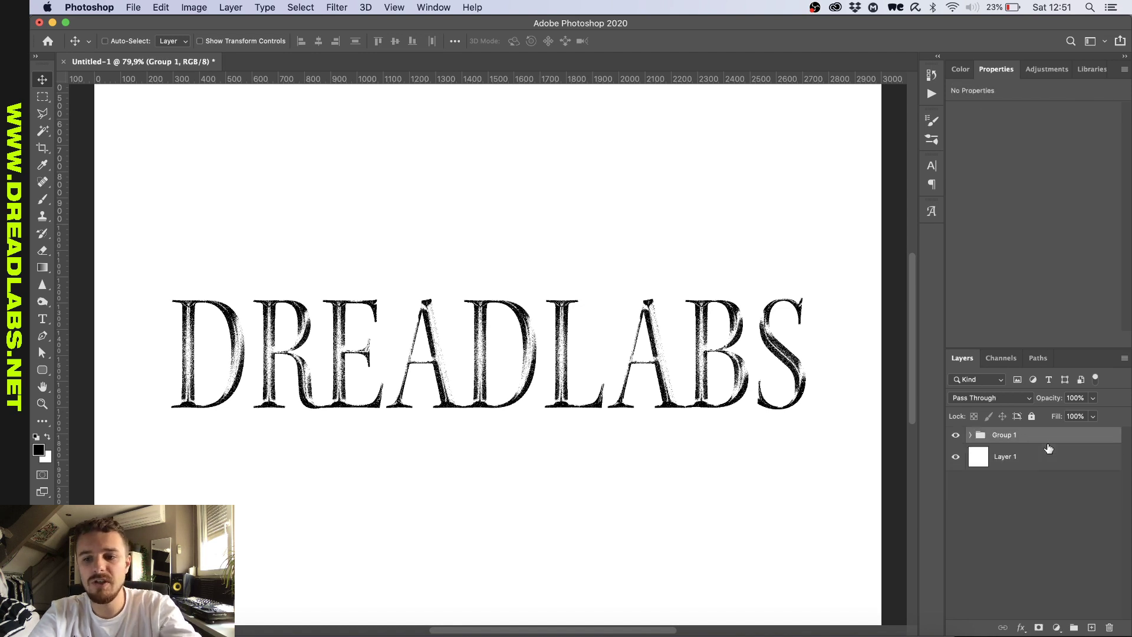
double_click(1005, 436)
text(Dreadlabs)
key(Return)
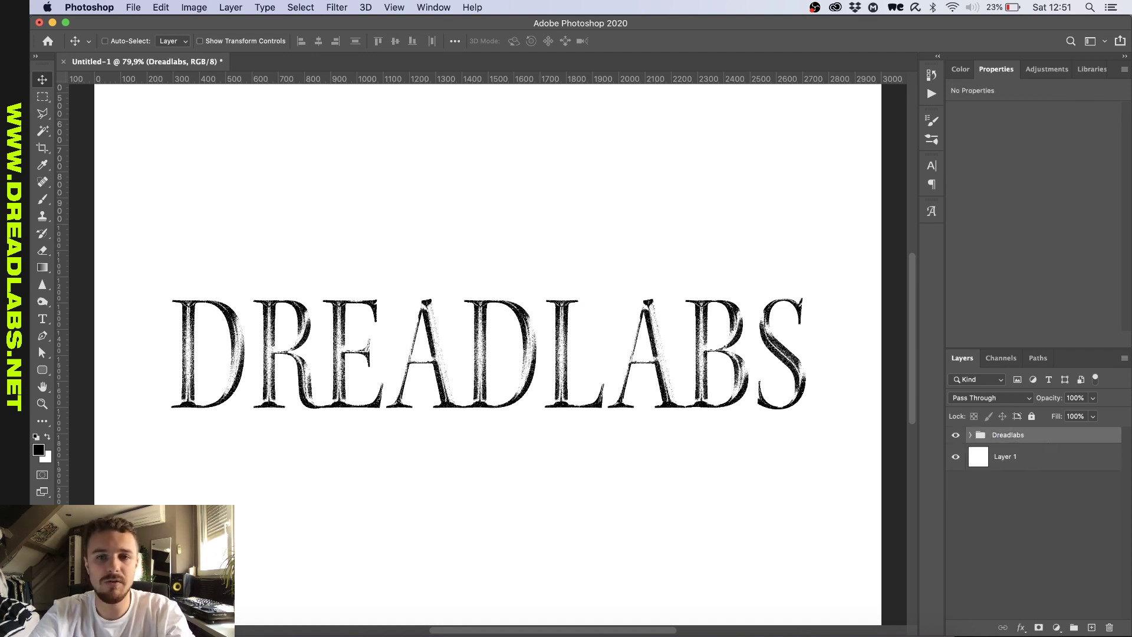
Hide the white background layer and set the group's This Layer Blend If white slider to 211.
double_click(1086, 436)
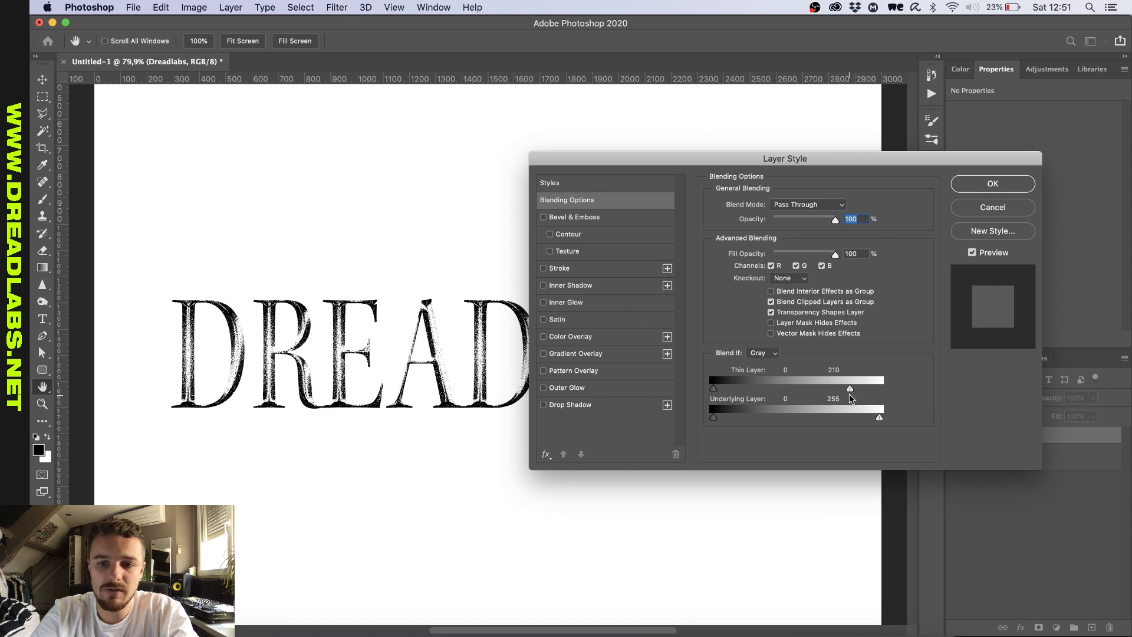
click(1001, 183)
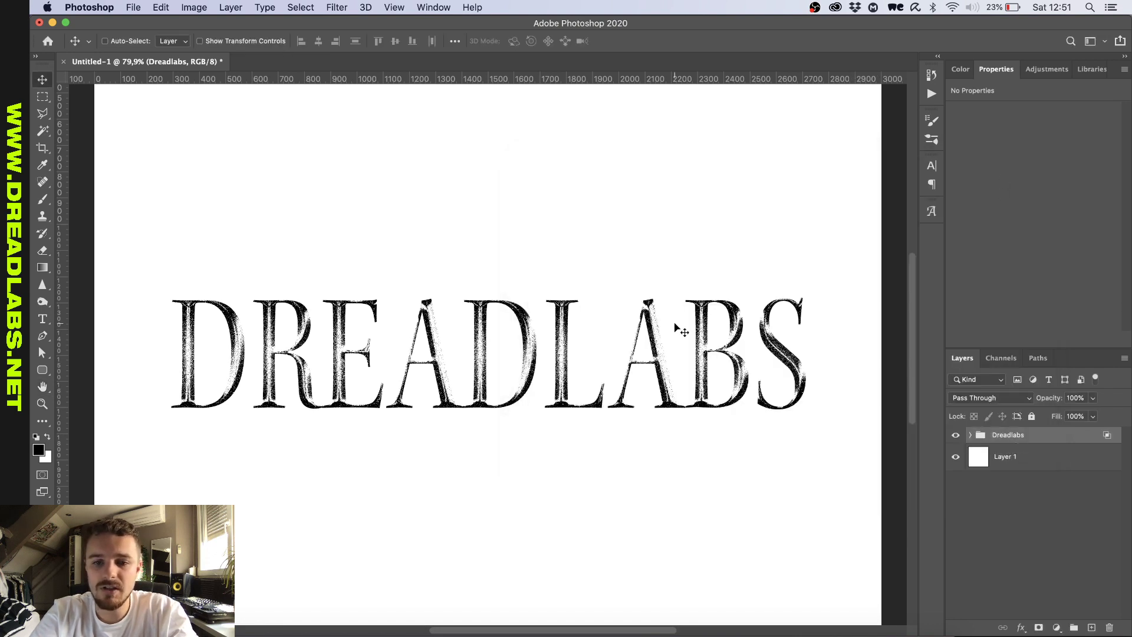
click(955, 457)
alt+scroll(687, 362, up, 6)
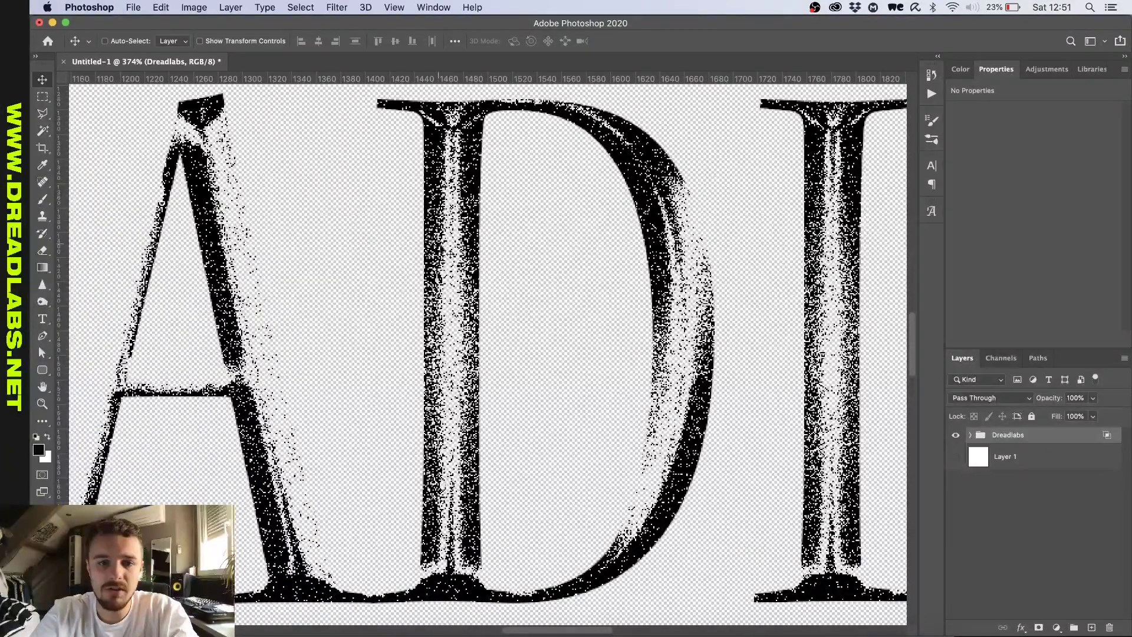
key(super+z)
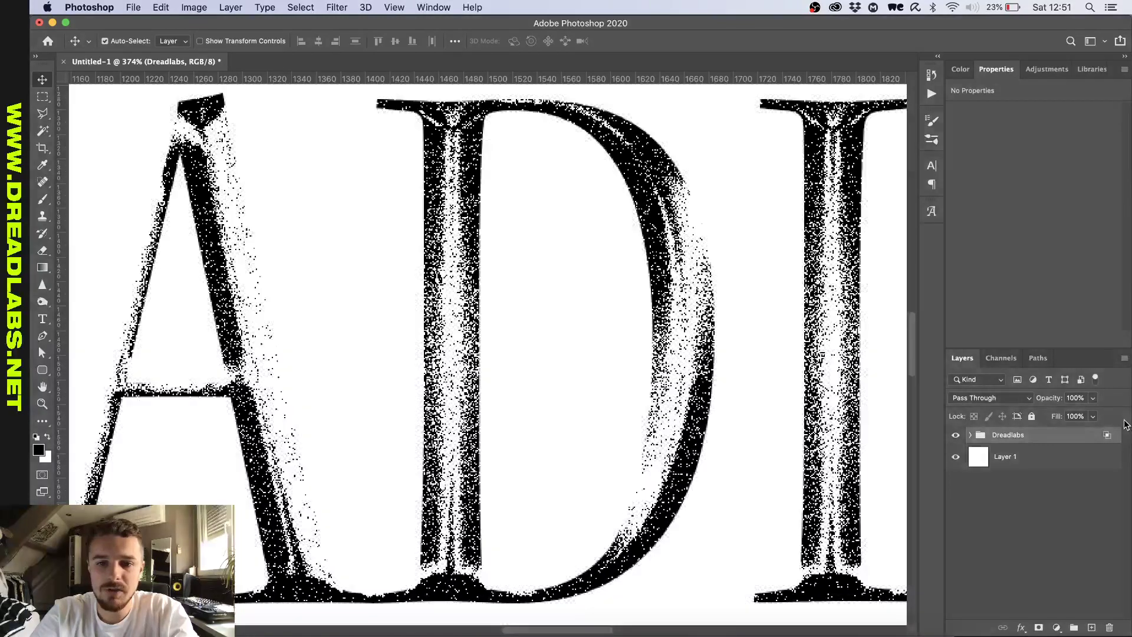
click(955, 457)
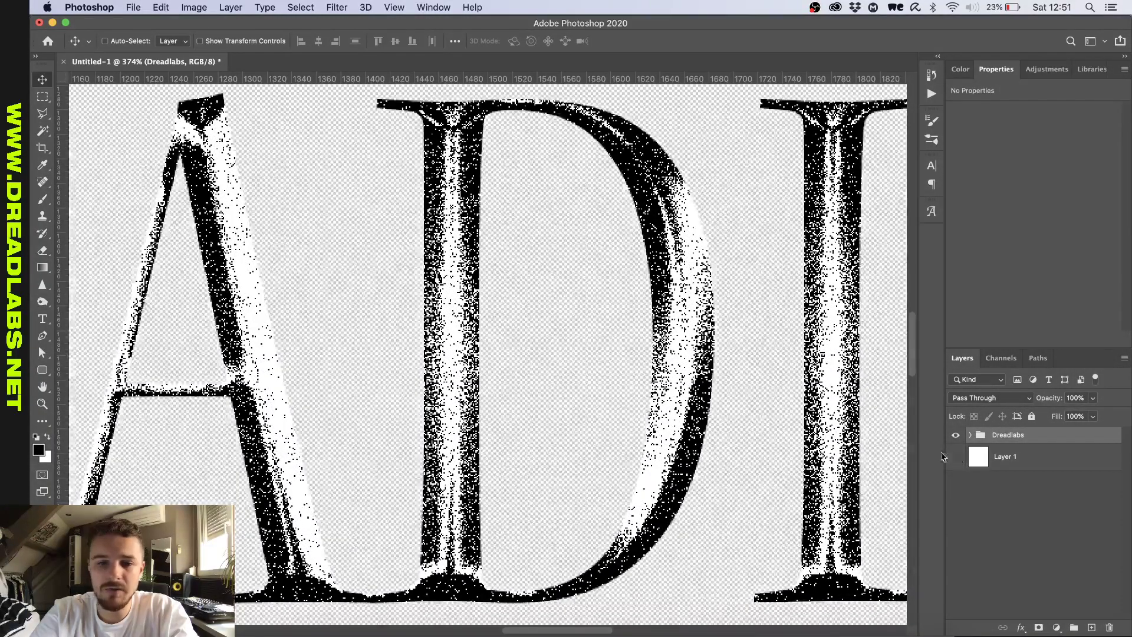
double_click(1099, 439)
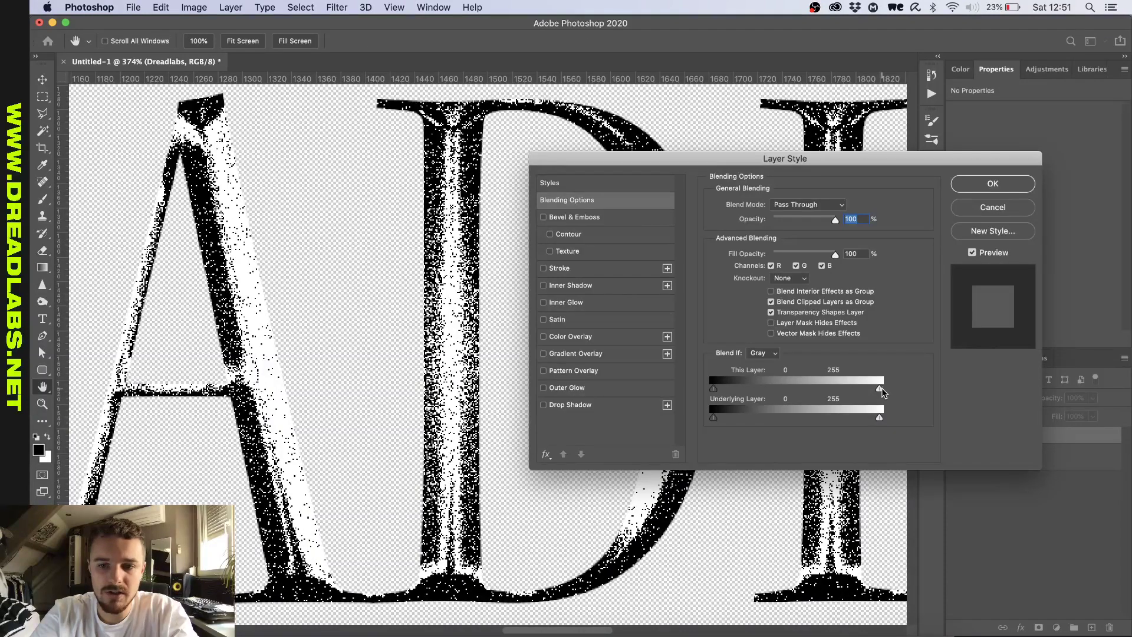
drag(880, 390, 856, 393)
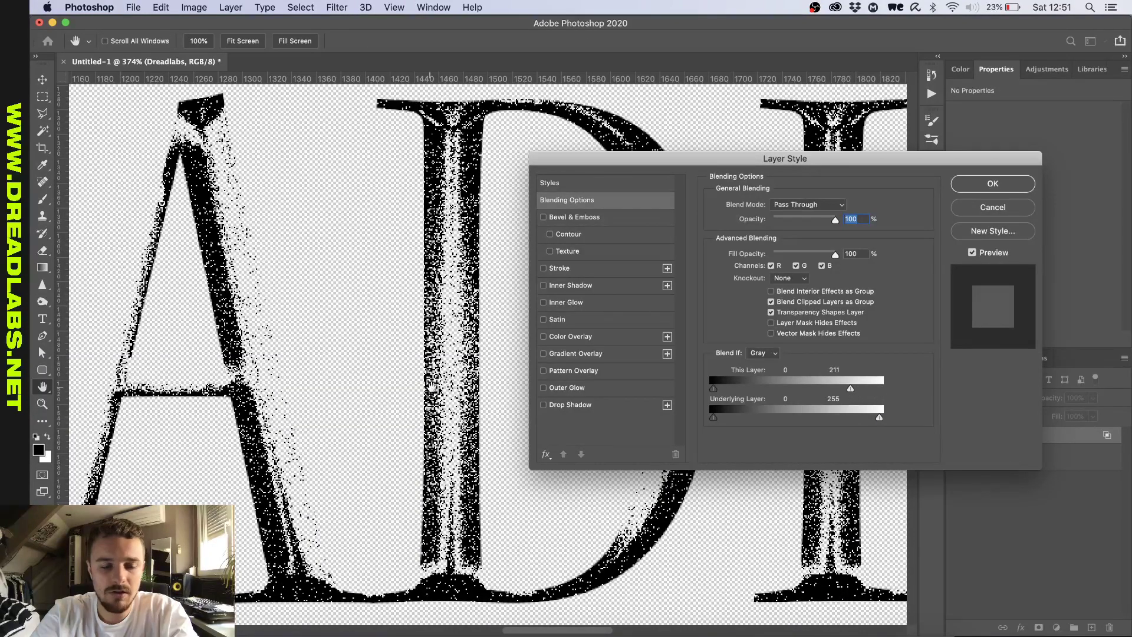
click(993, 184)
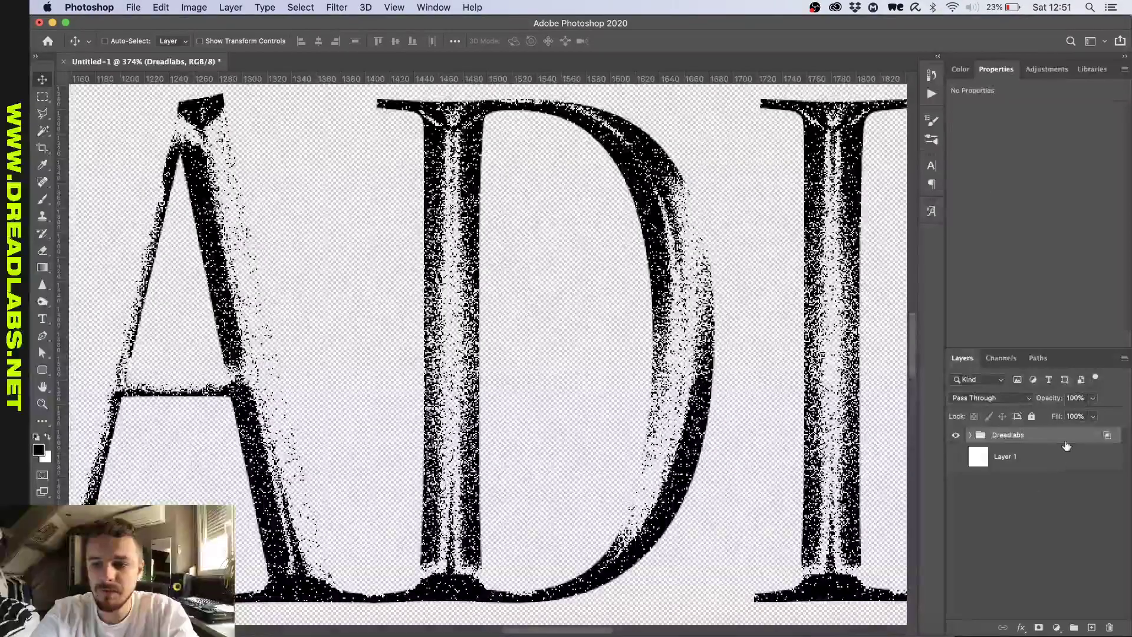
Convert the Dreadlabs group into a smart object.
right_click(1042, 443)
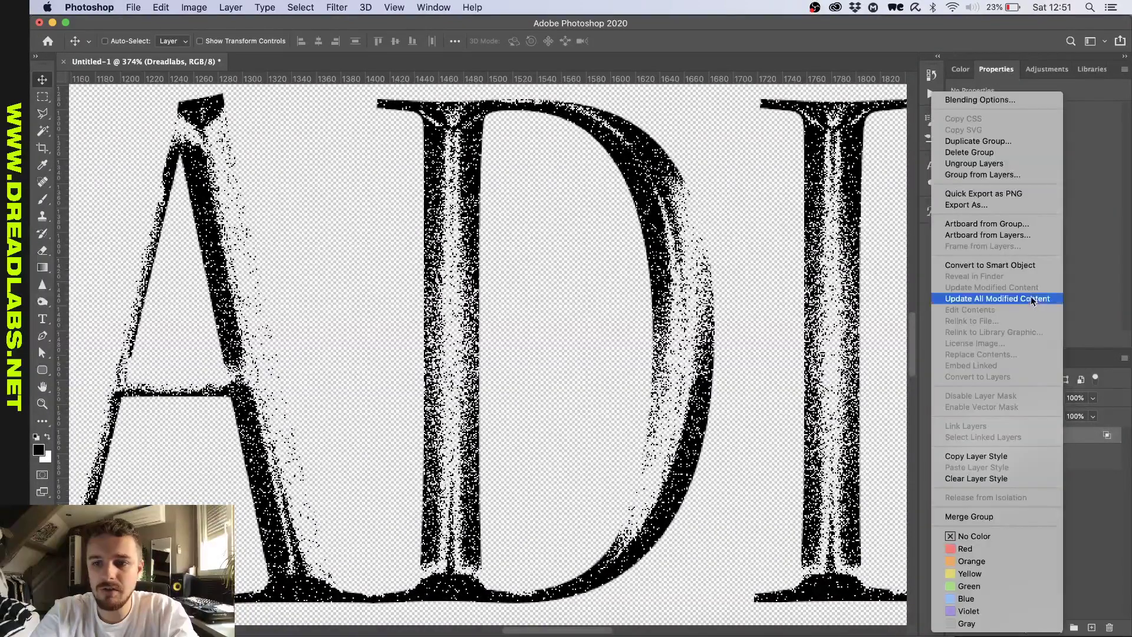
click(1024, 267)
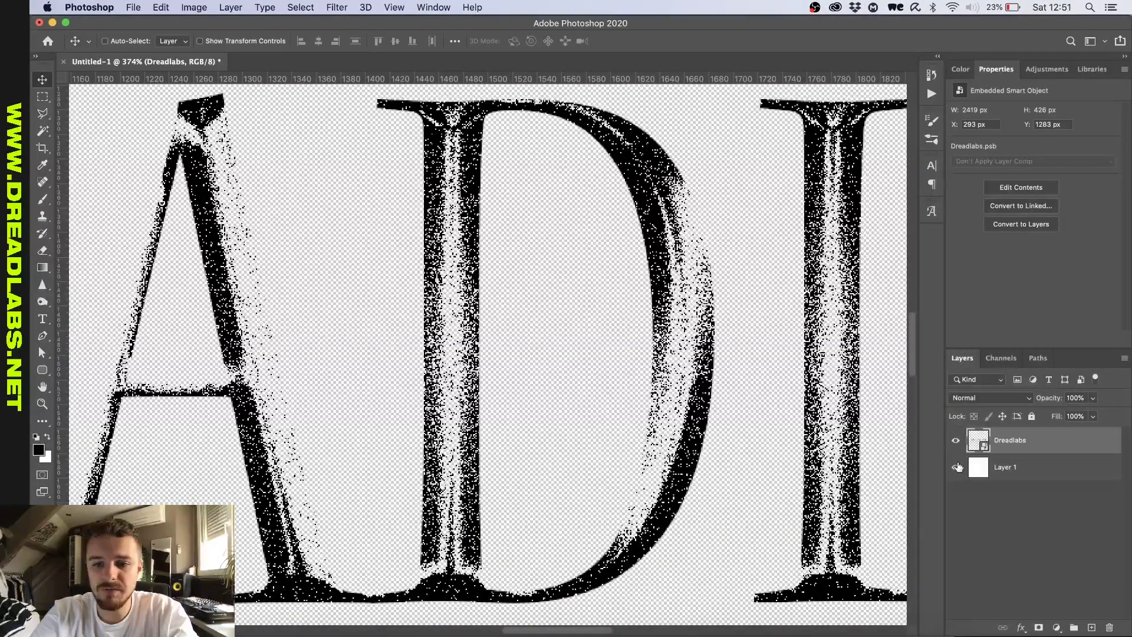
scroll(640, 398, down, 5)
scroll(641, 401, down, 3)
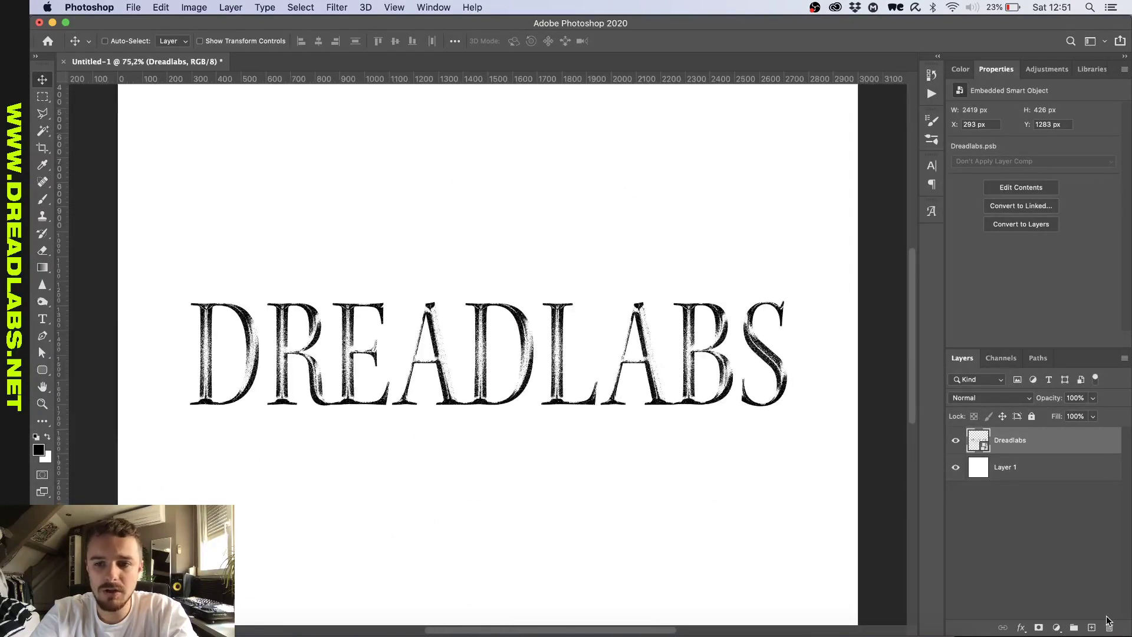
Fill Layer 1 with the #1A1A1A swatch and give Dreadlabs a #7800FF Color Overlay.
click(1050, 465)
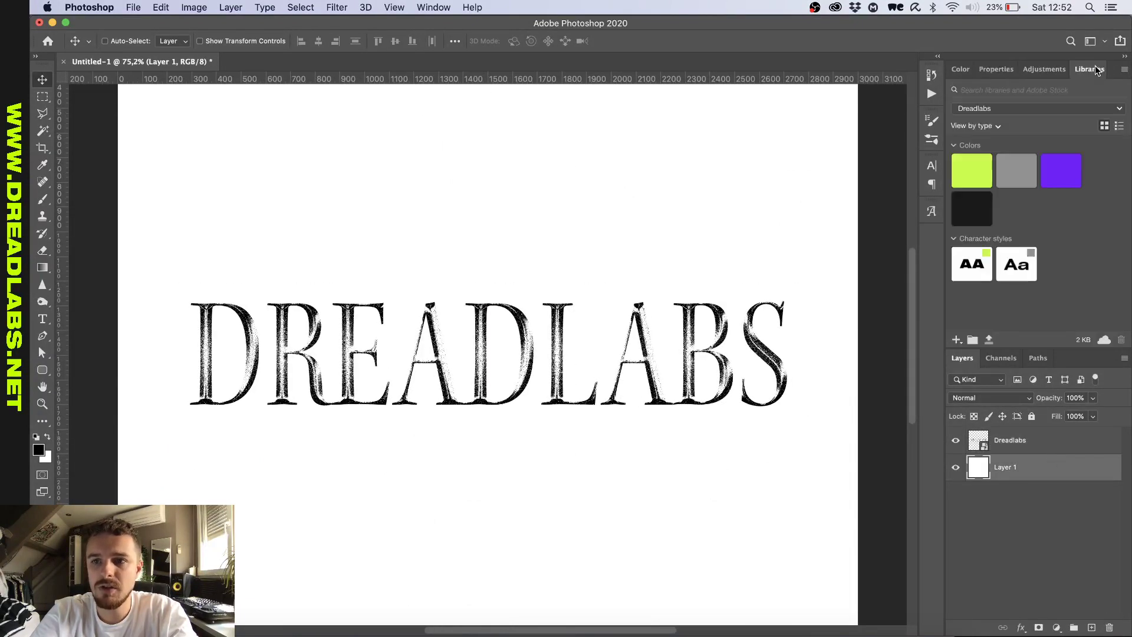
click(975, 209)
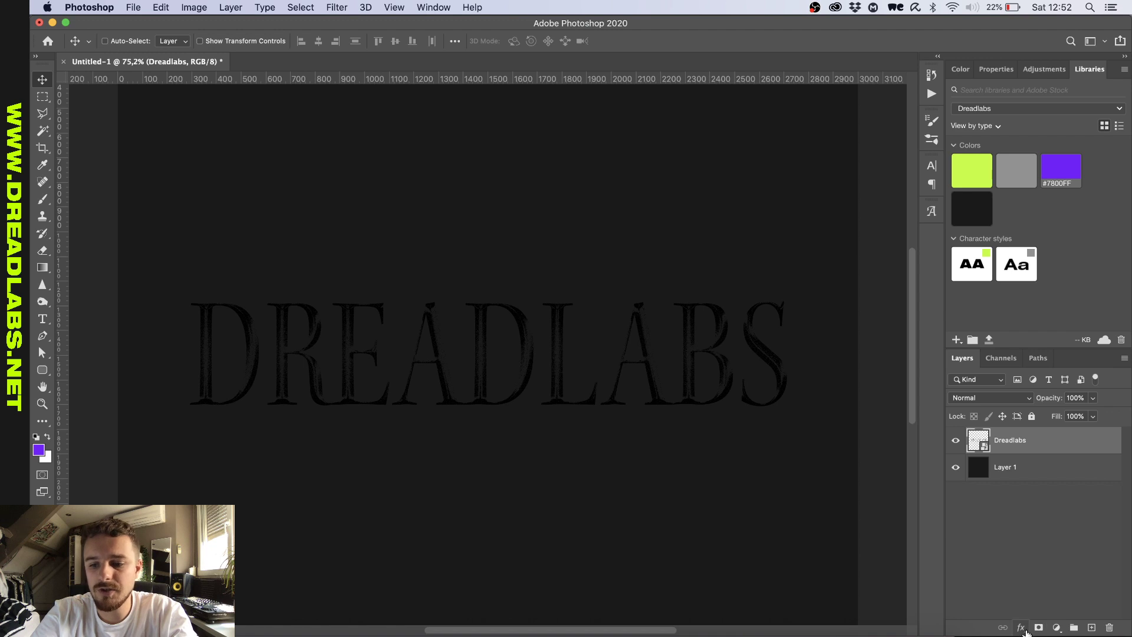
click(1021, 627)
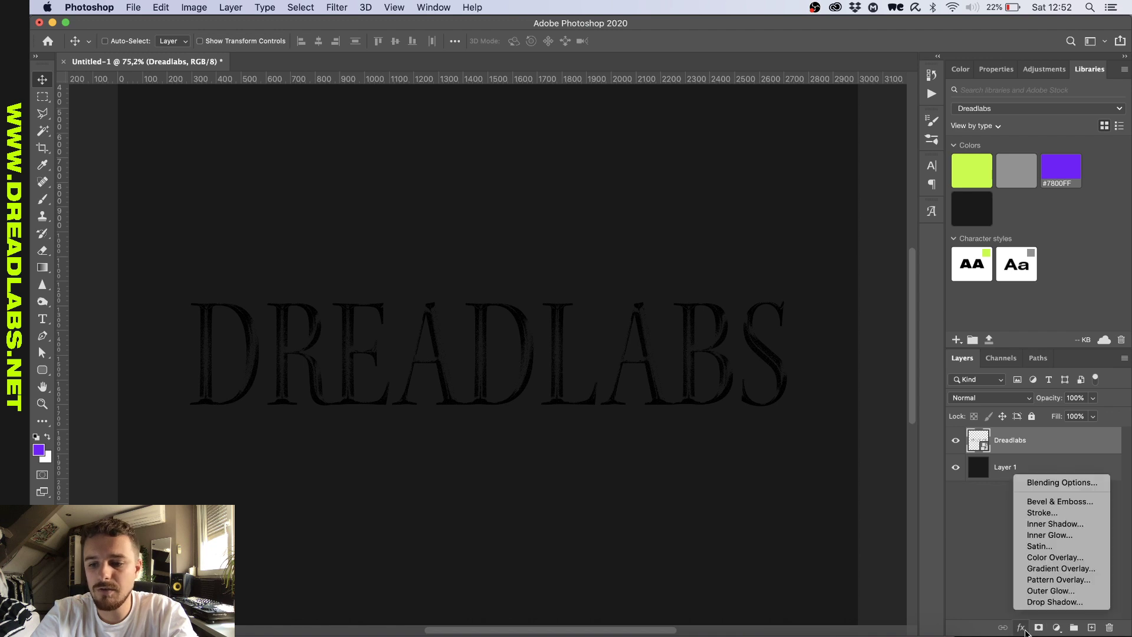
click(1055, 557)
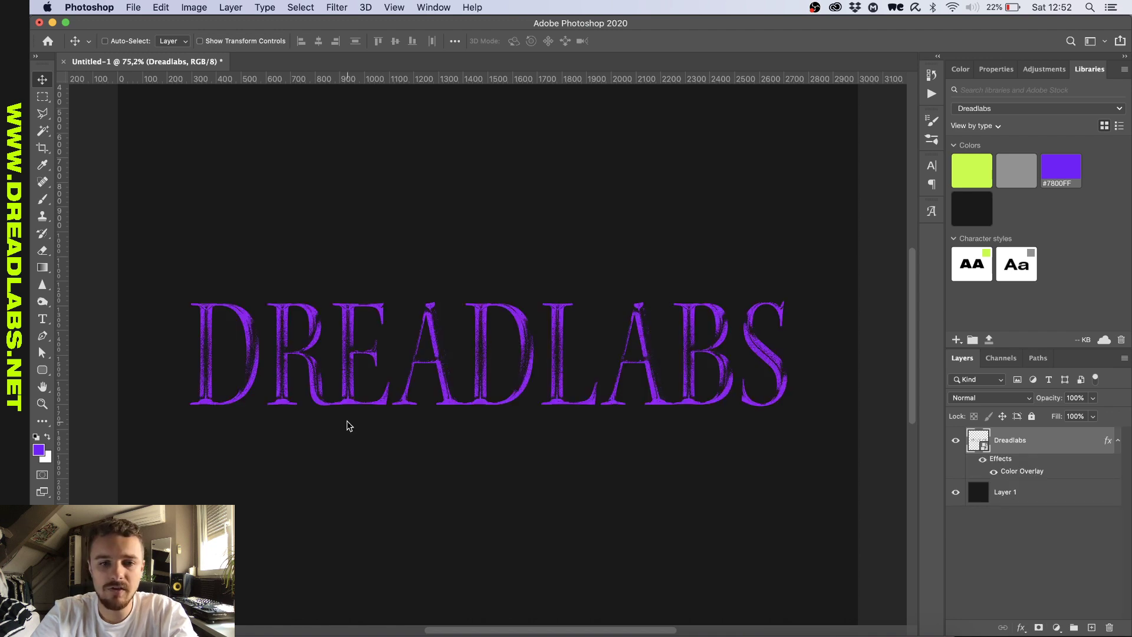
scroll(348, 424, up, 2)
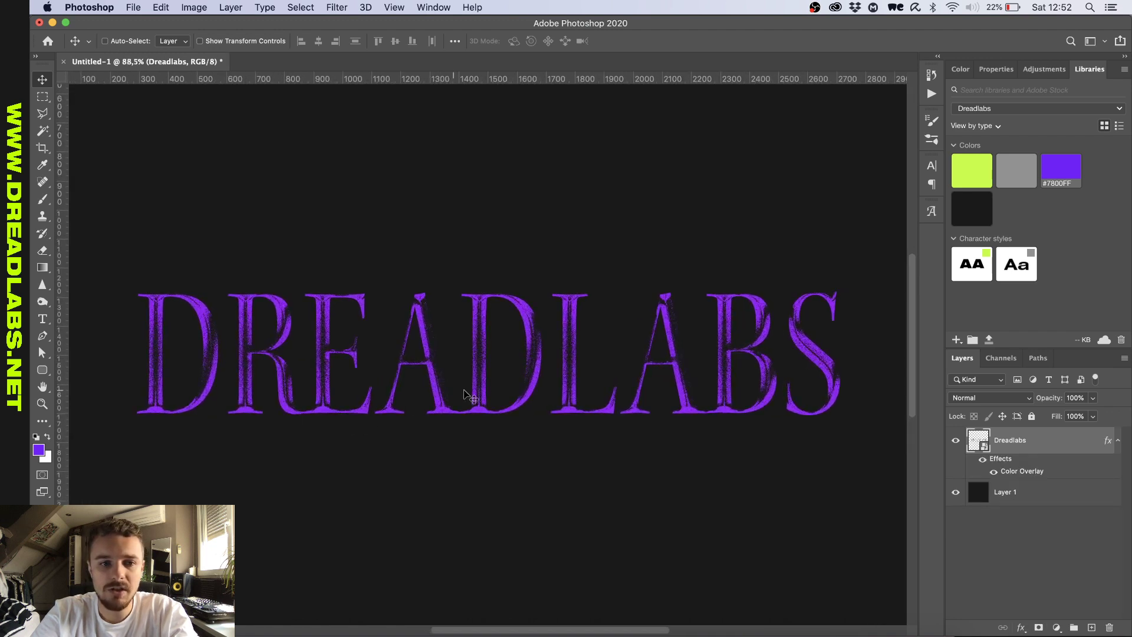
scroll(541, 303, up, 5)
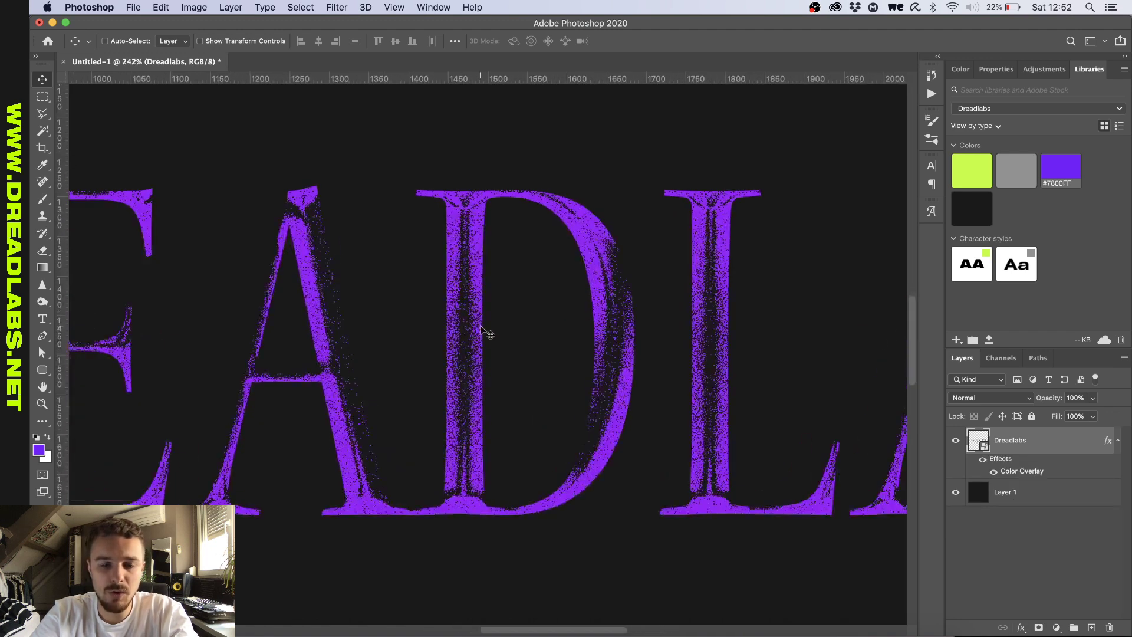
scroll(481, 328, up, 5)
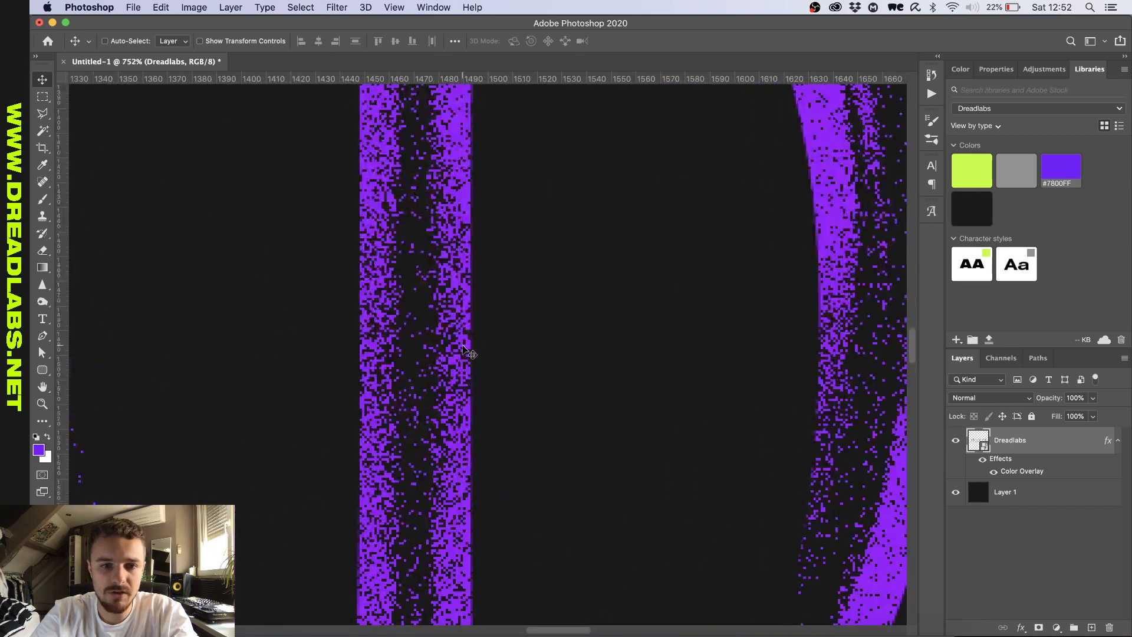
scroll(393, 374, down, 10)
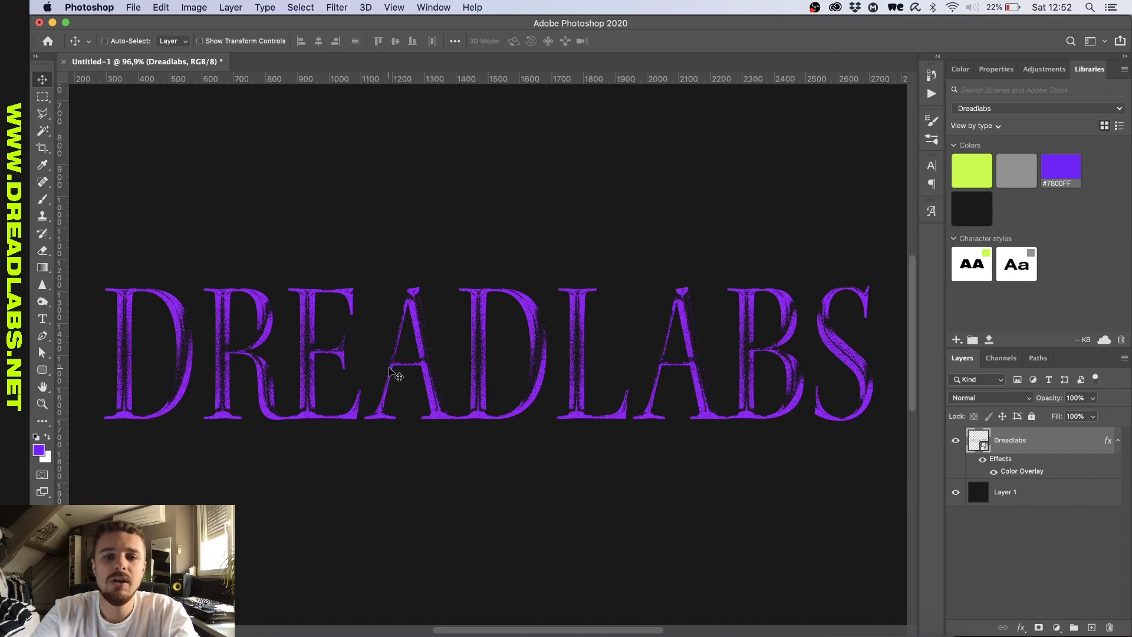
scroll(394, 373, down, 1)
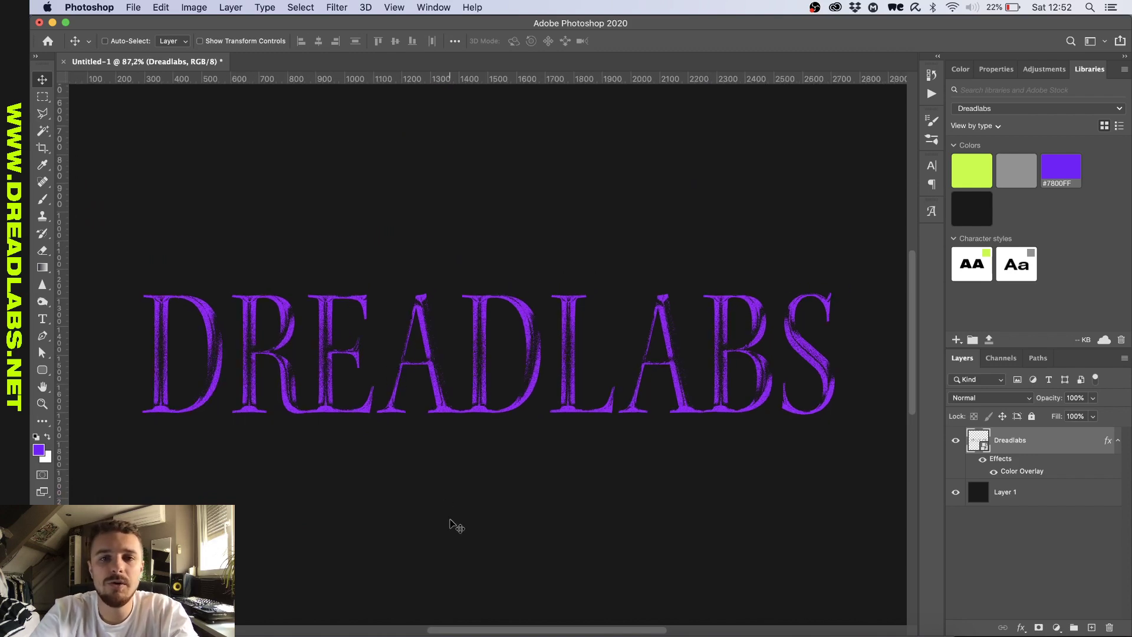